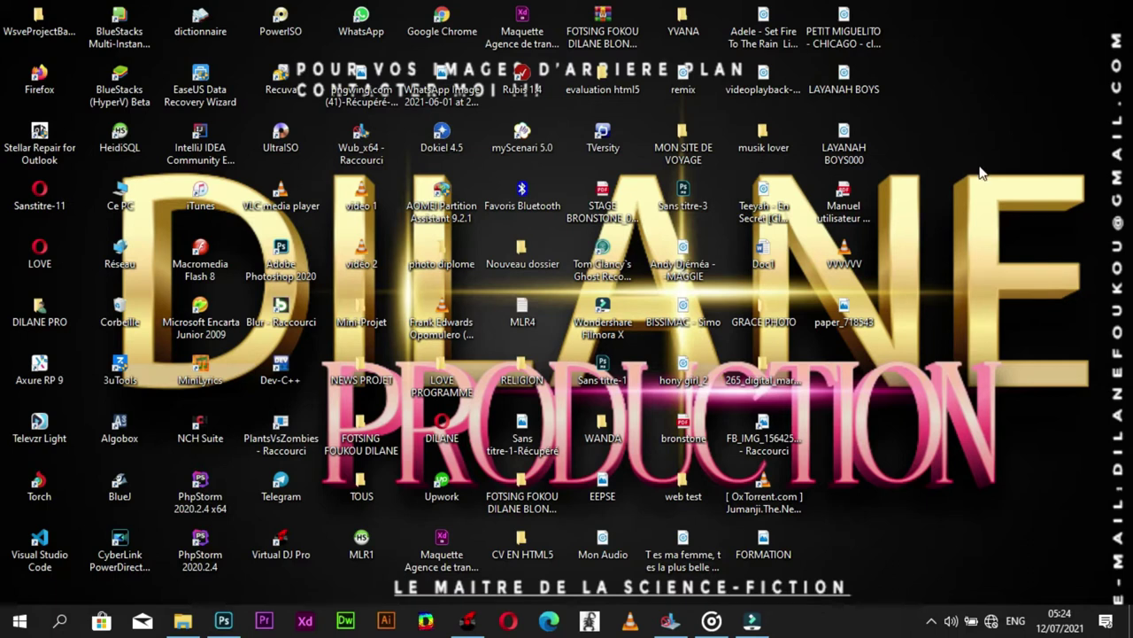
- Restore the minimized GRACE PHOTO folder window in File Explorer from the taskbar
click(193, 496)
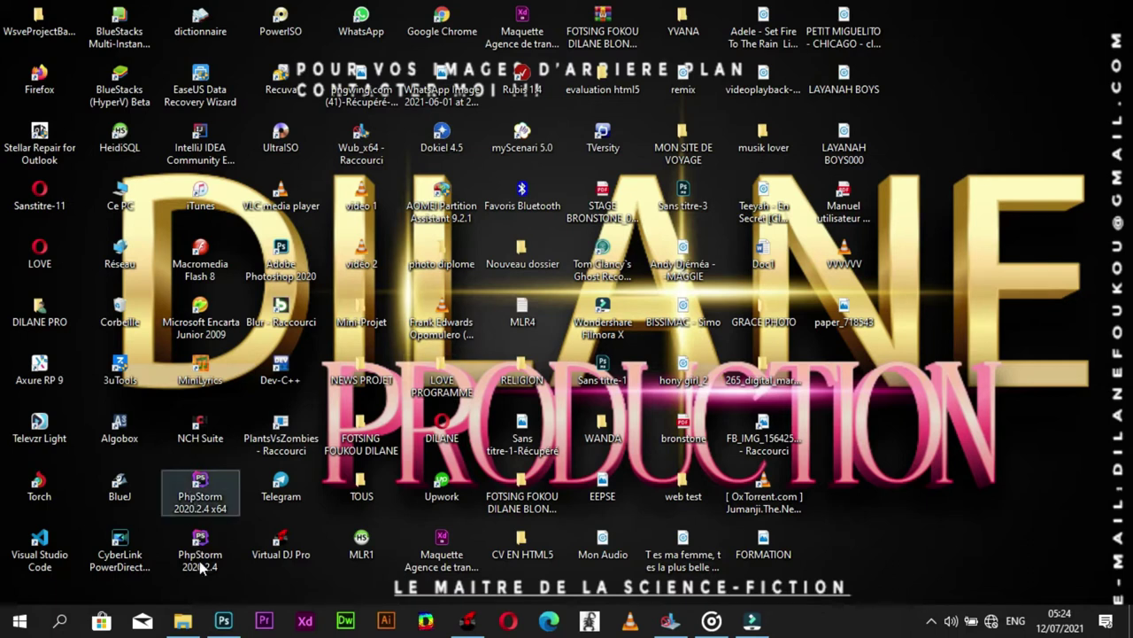
click(207, 579)
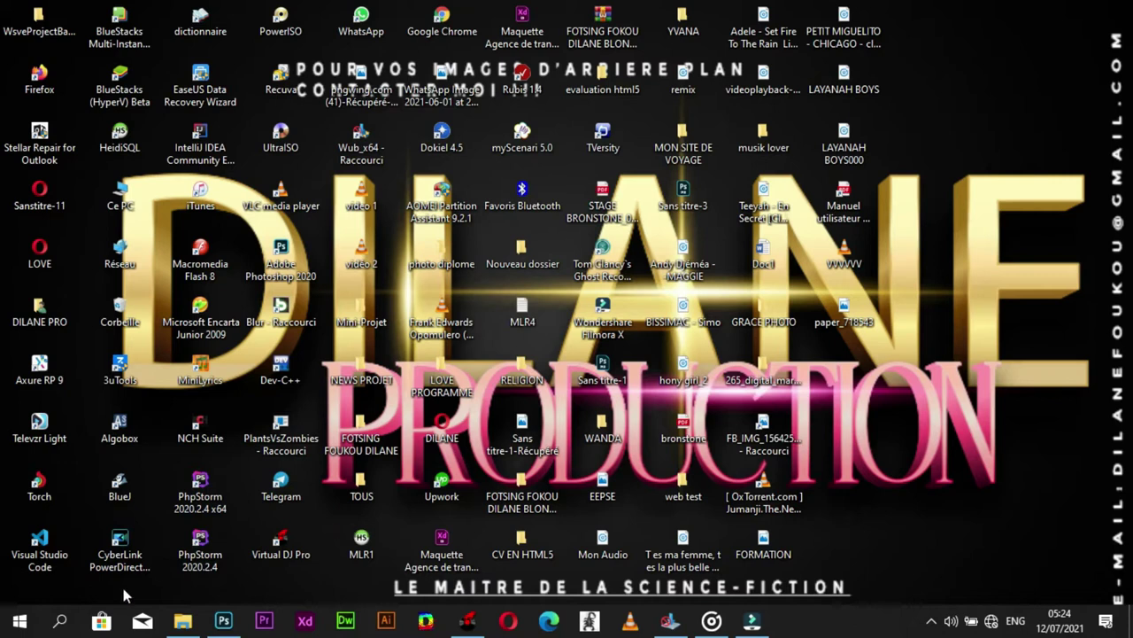
click(182, 621)
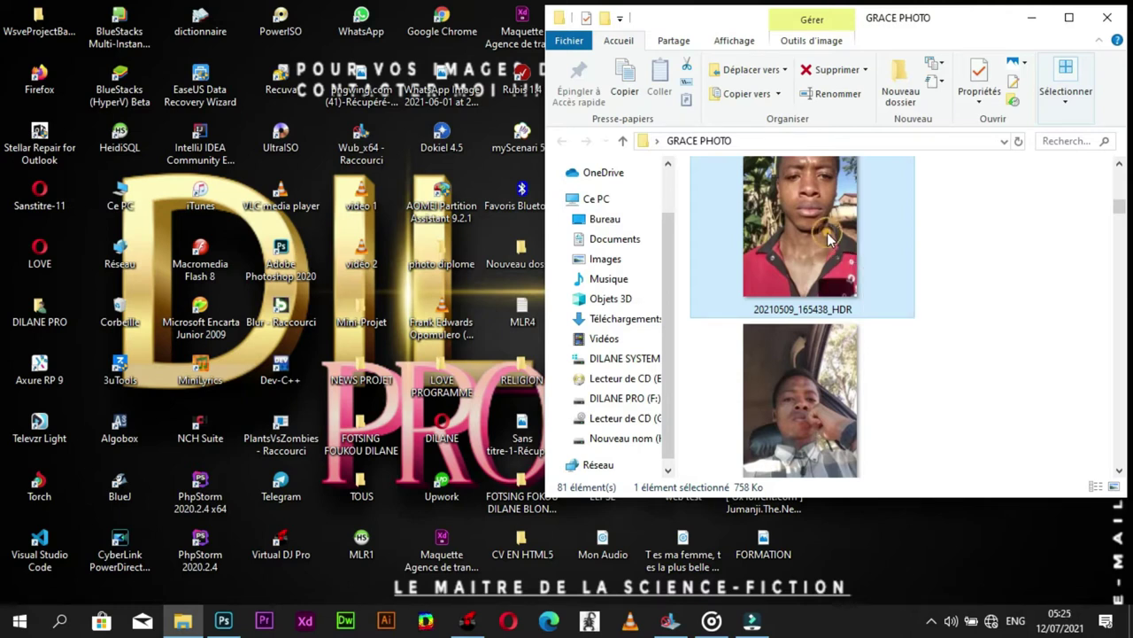
- Drag the selfie 20210509_165438_HDR from Explorer into the Sans titre-2 poster
mouse_move(824, 239)
mouse_down()
mouse_move(345, 531)
mouse_move(232, 615)
mouse_up()
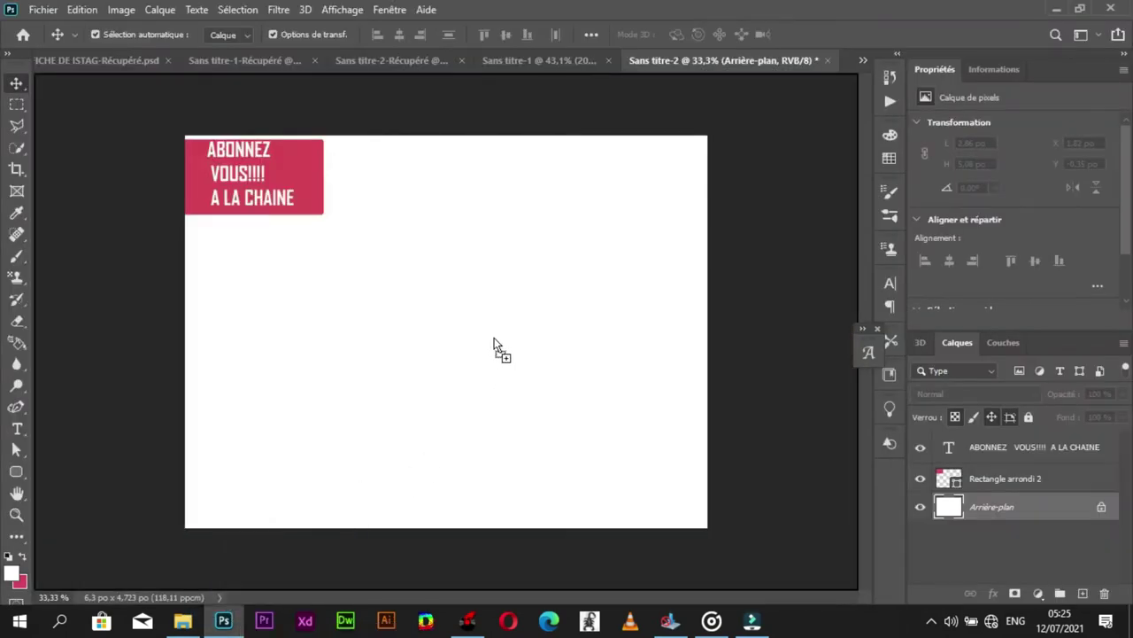
drag(232, 615, 496, 343)
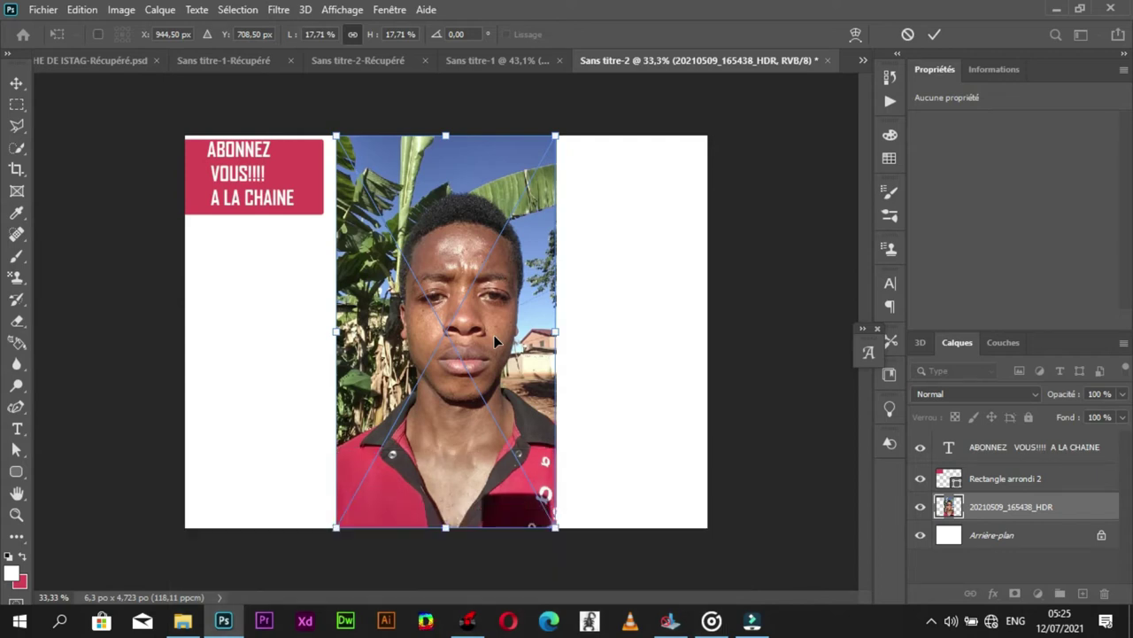
- Commit the placed selfie, scale it to 19.51%, nudge it up, and reselect its layer
key(Return)
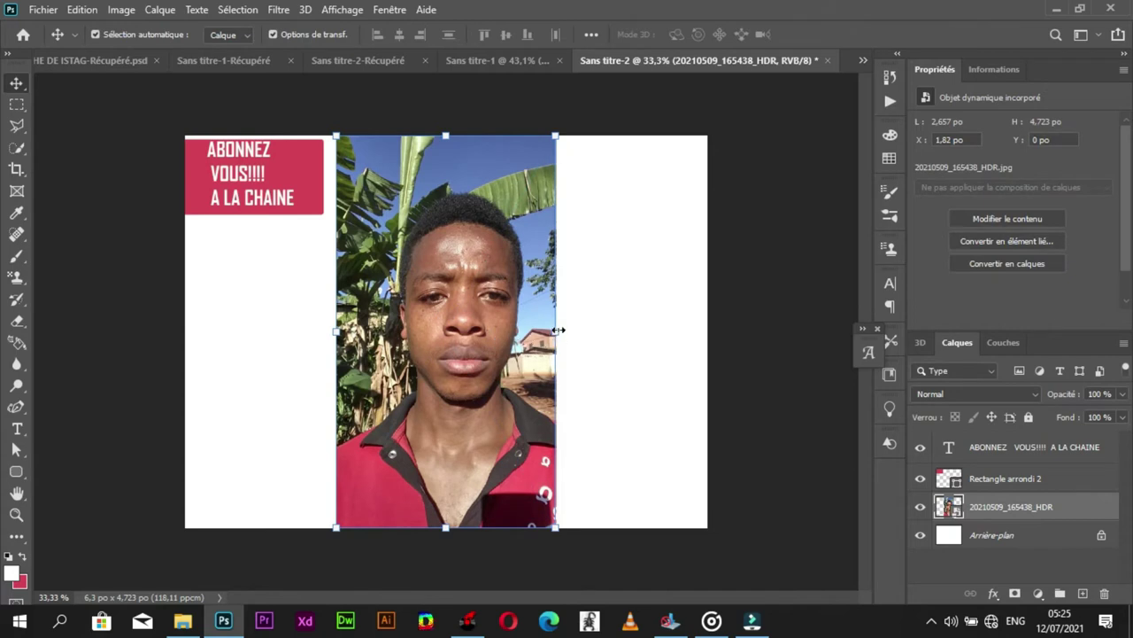
drag(564, 331, 577, 330)
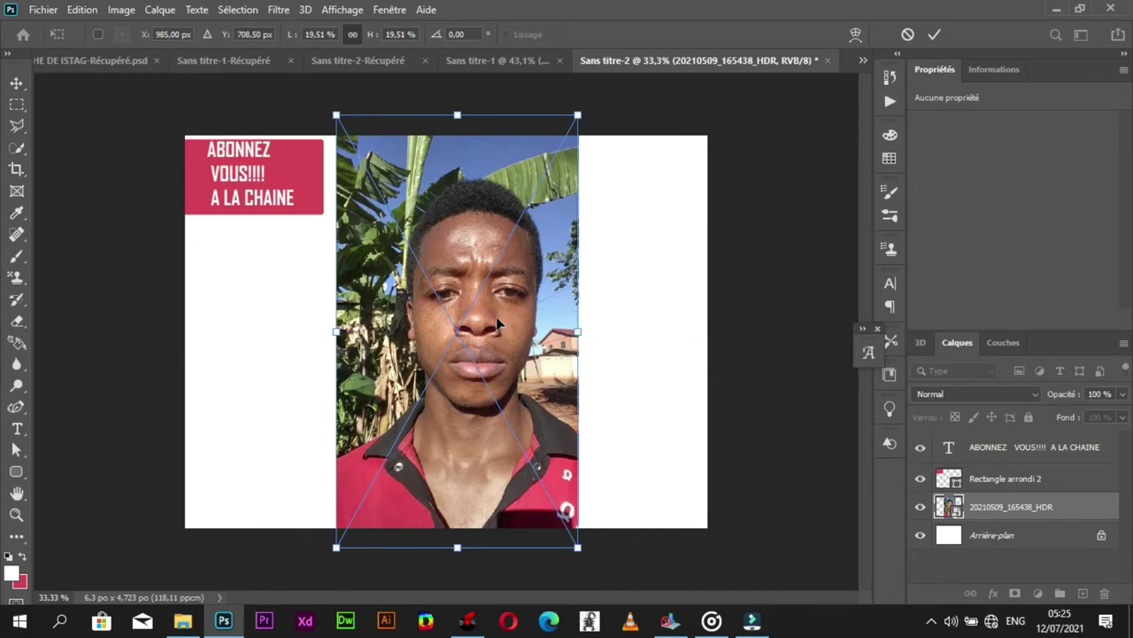
drag(499, 324, 499, 311)
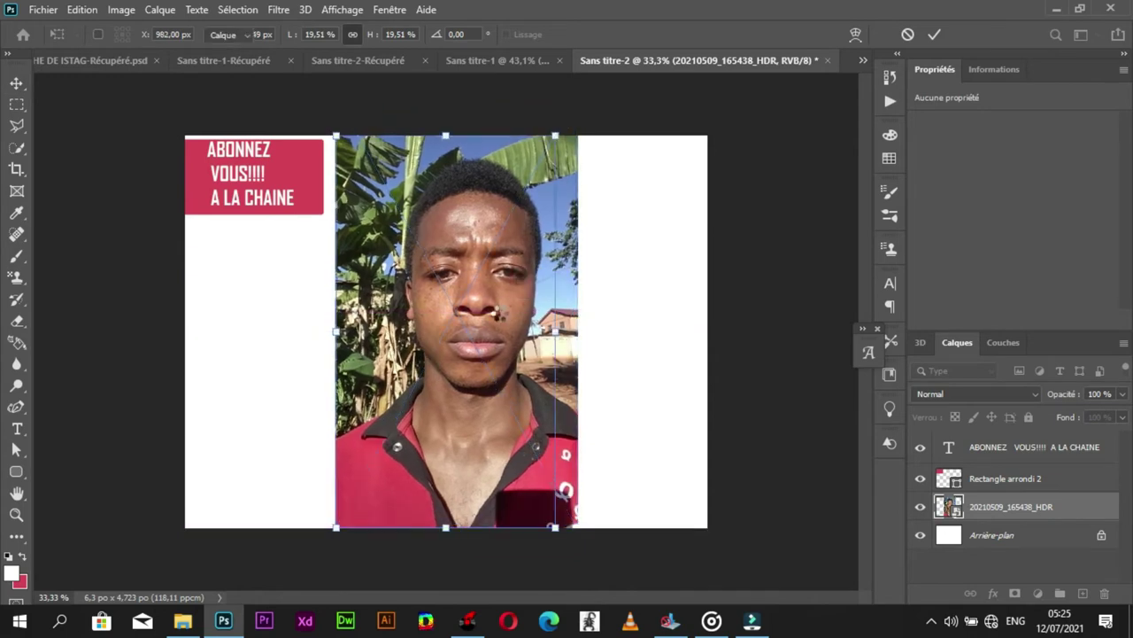
key(Return)
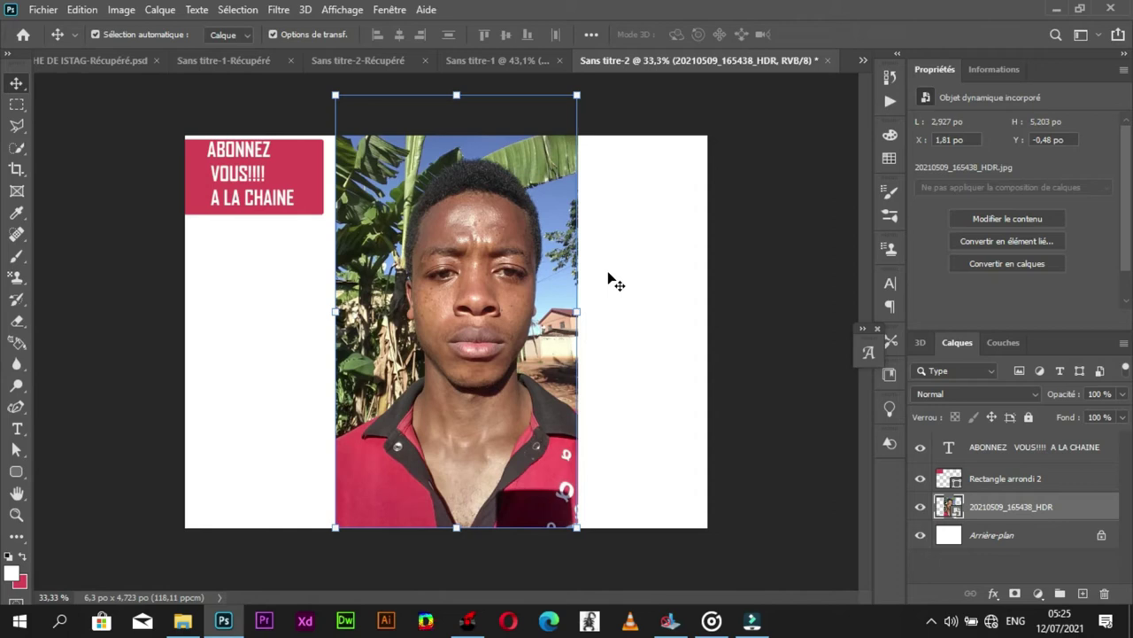
click(624, 277)
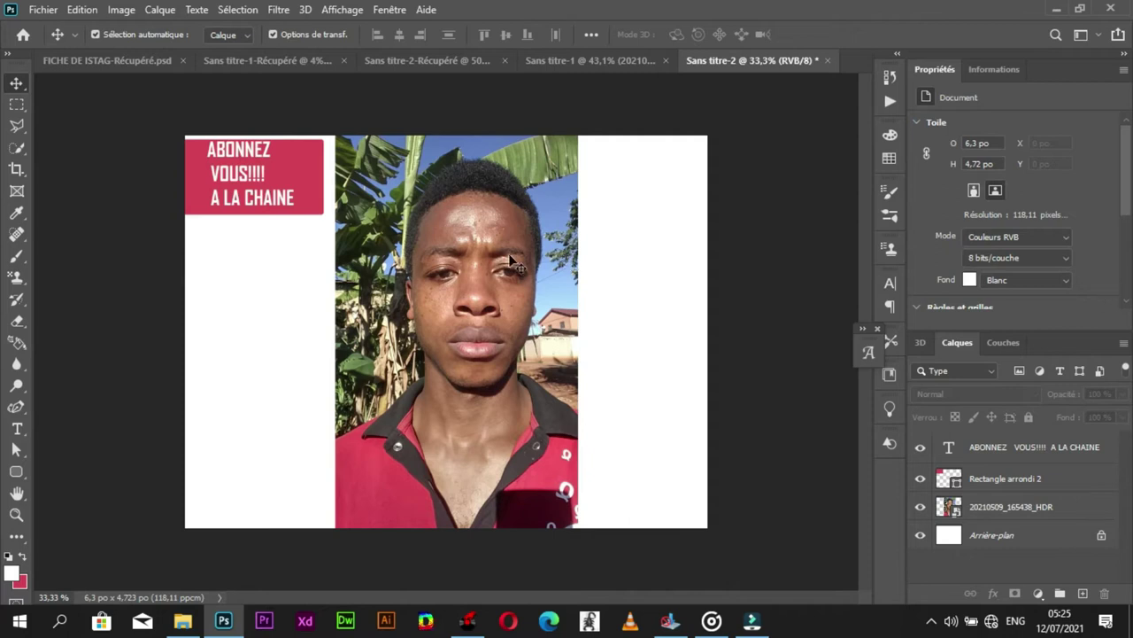
click(514, 263)
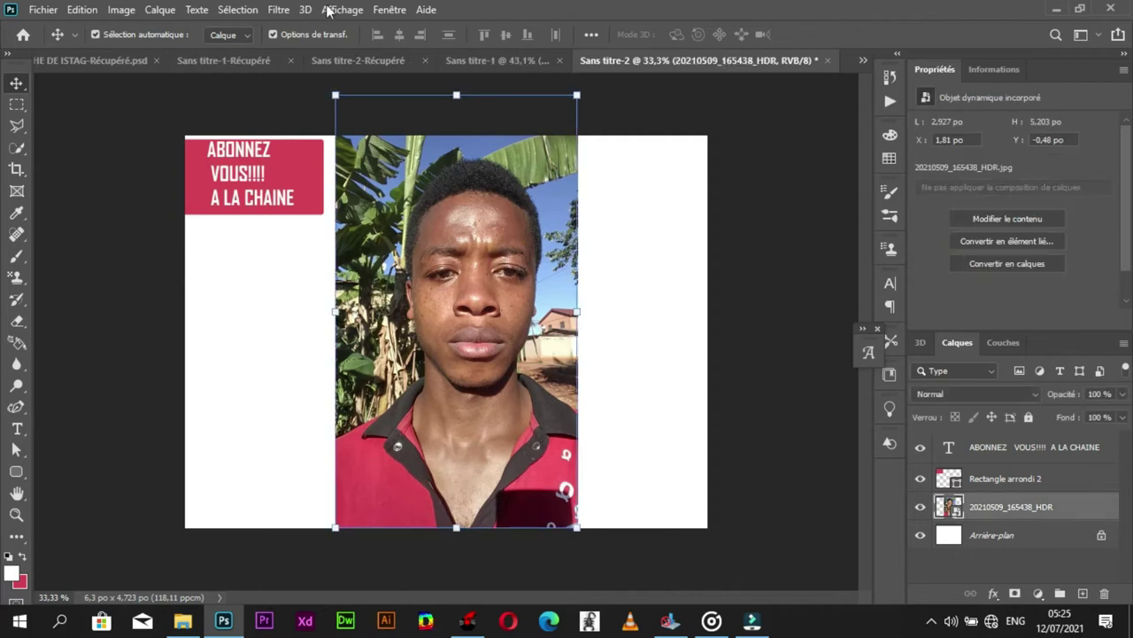
- Open Filtre > Fluidité (Liquify) on the selfie layer
click(279, 11)
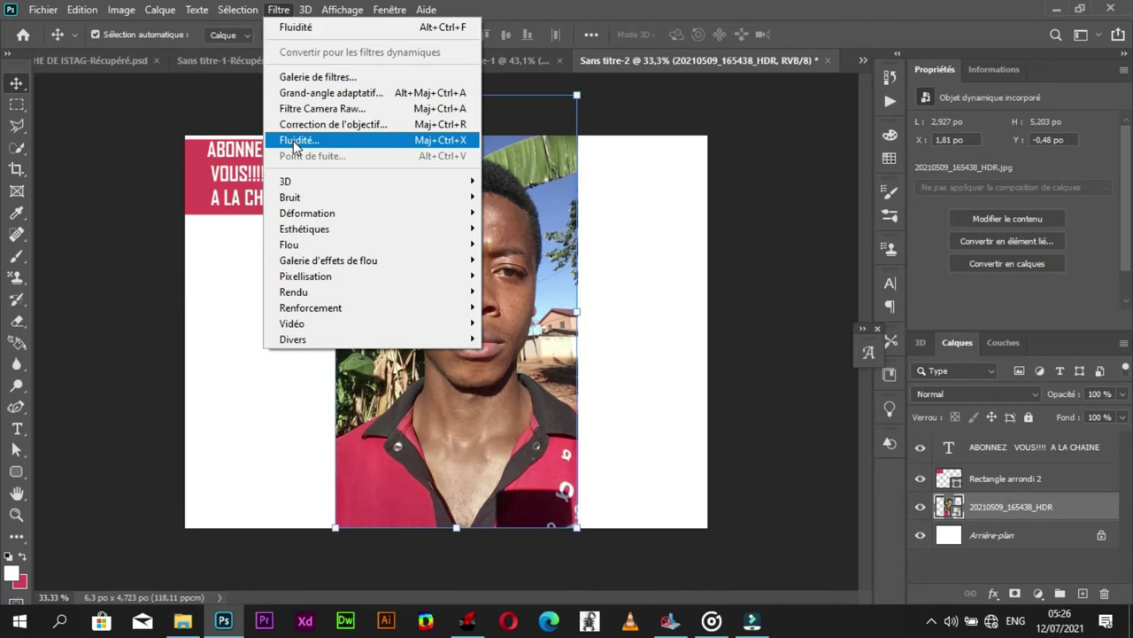
click(295, 141)
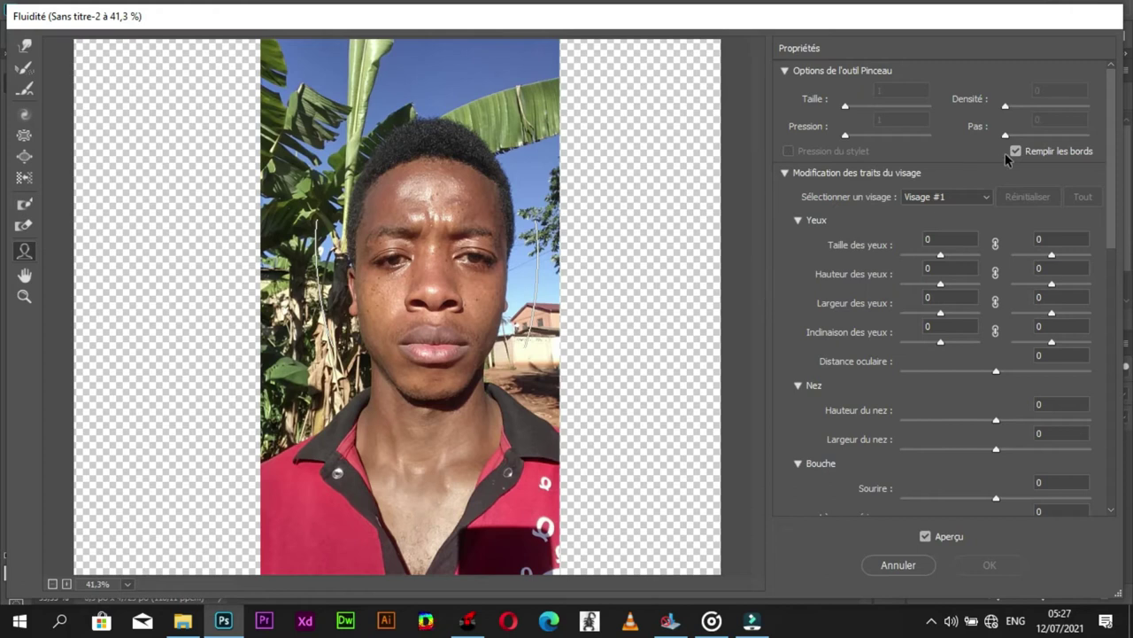
- Set Taille des yeux to 100 for both eyes in Liquify
click(1109, 130)
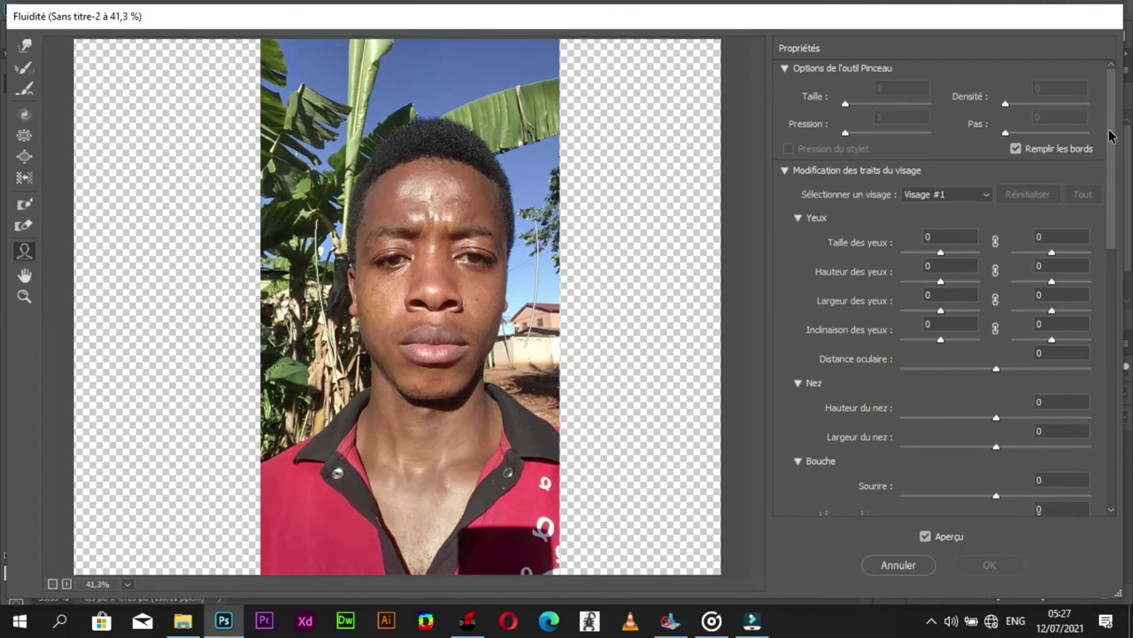
drag(1112, 130, 1114, 153)
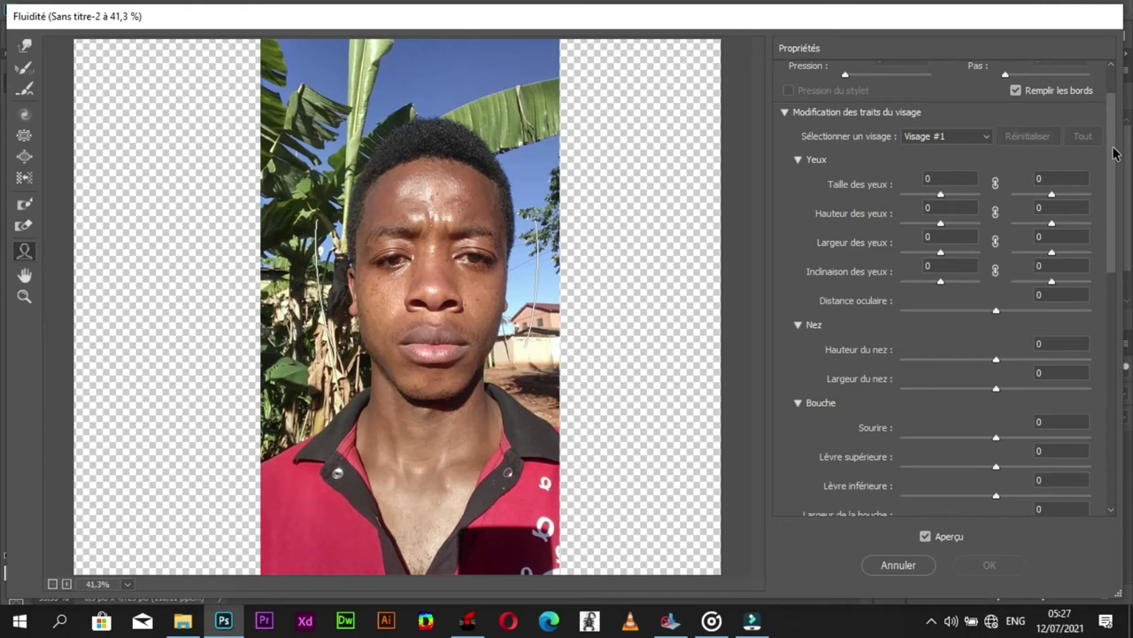
click(943, 200)
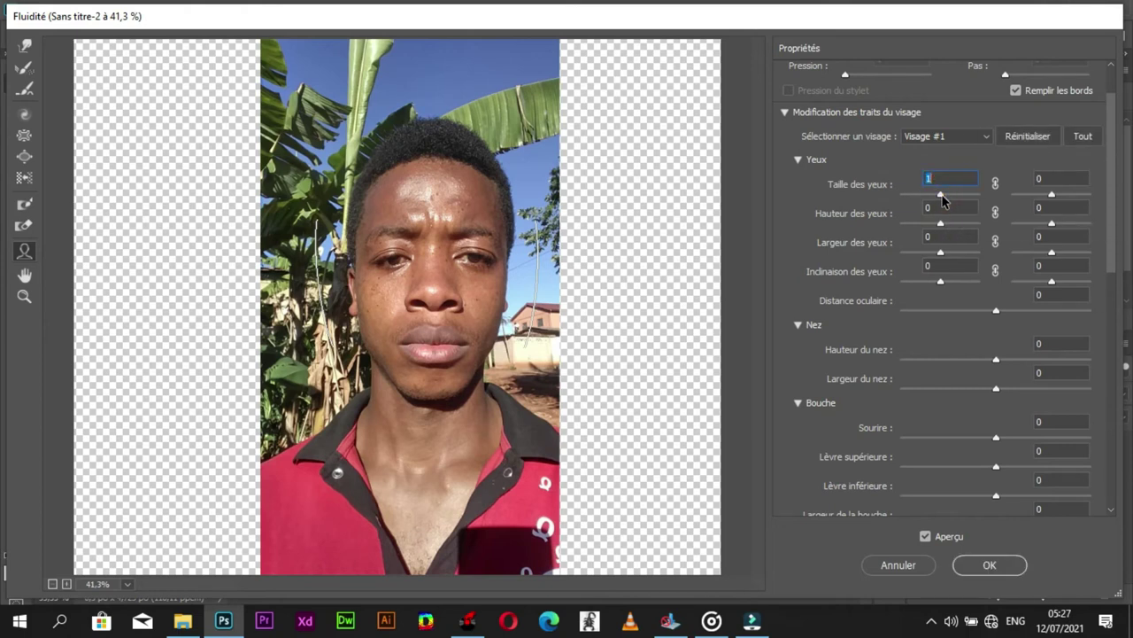
drag(943, 200, 905, 201)
drag(905, 201, 998, 201)
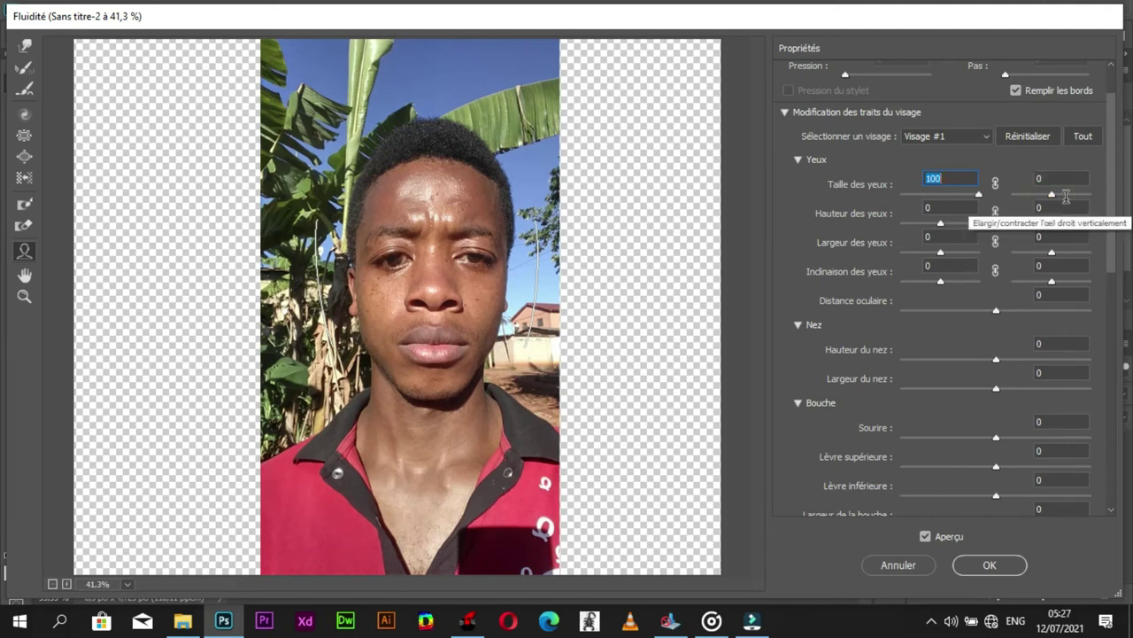
mouse_move(1051, 196)
mouse_down()
mouse_move(1023, 195)
mouse_move(1107, 199)
mouse_up()
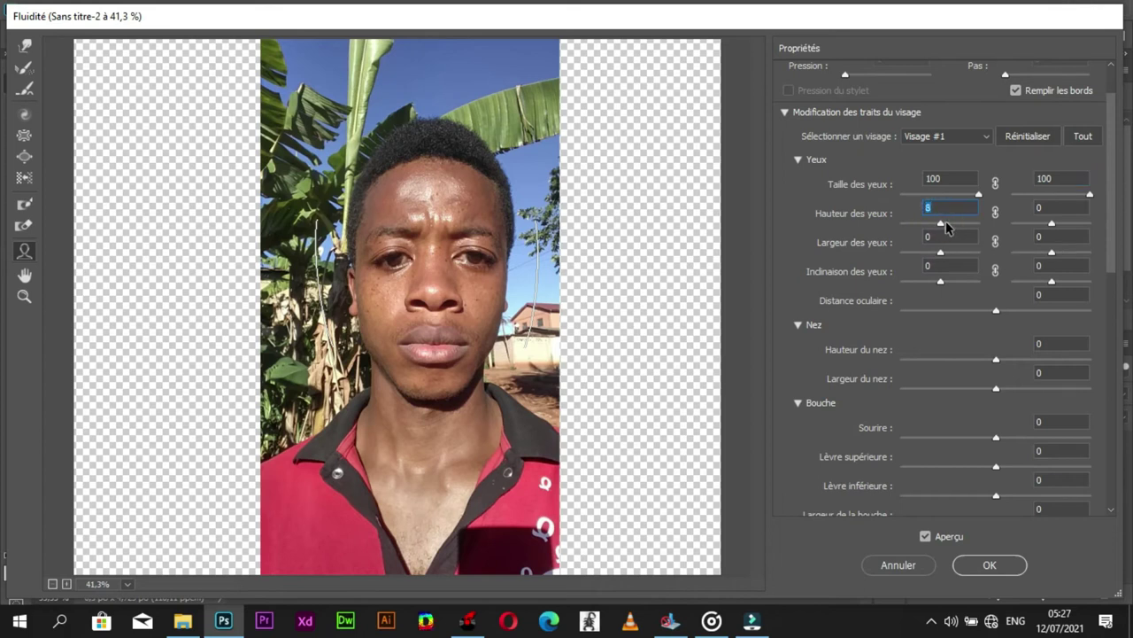
- Set eye height to 89 and 100, and both eye widths to 100
mouse_move(938, 222)
mouse_down()
mouse_move(1015, 205)
mouse_move(971, 203)
mouse_up()
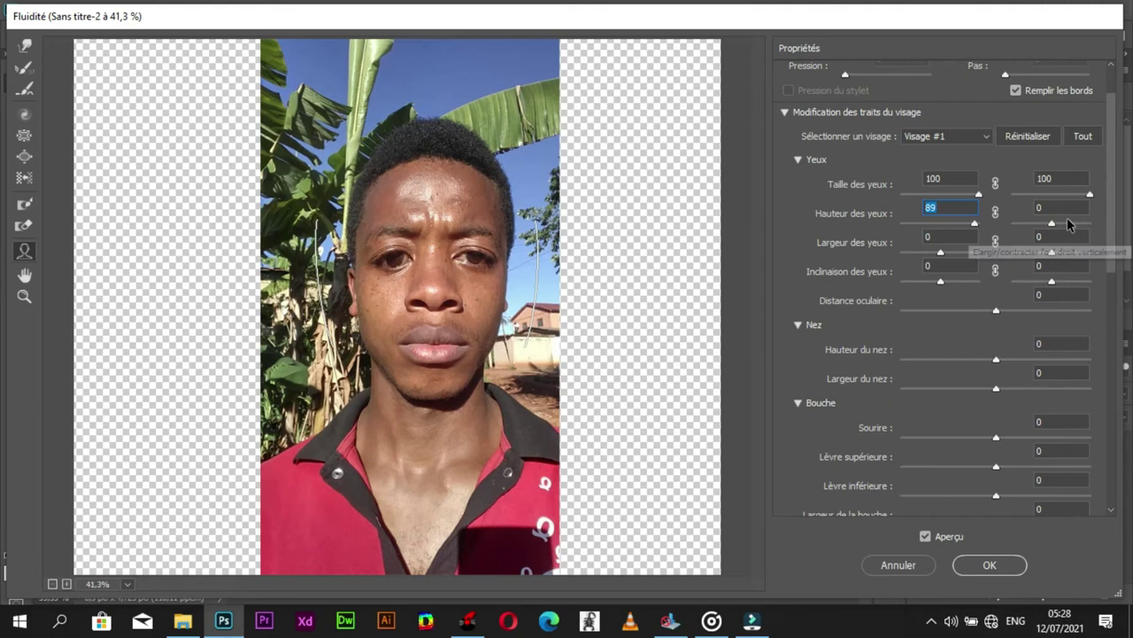
drag(1052, 223, 1131, 251)
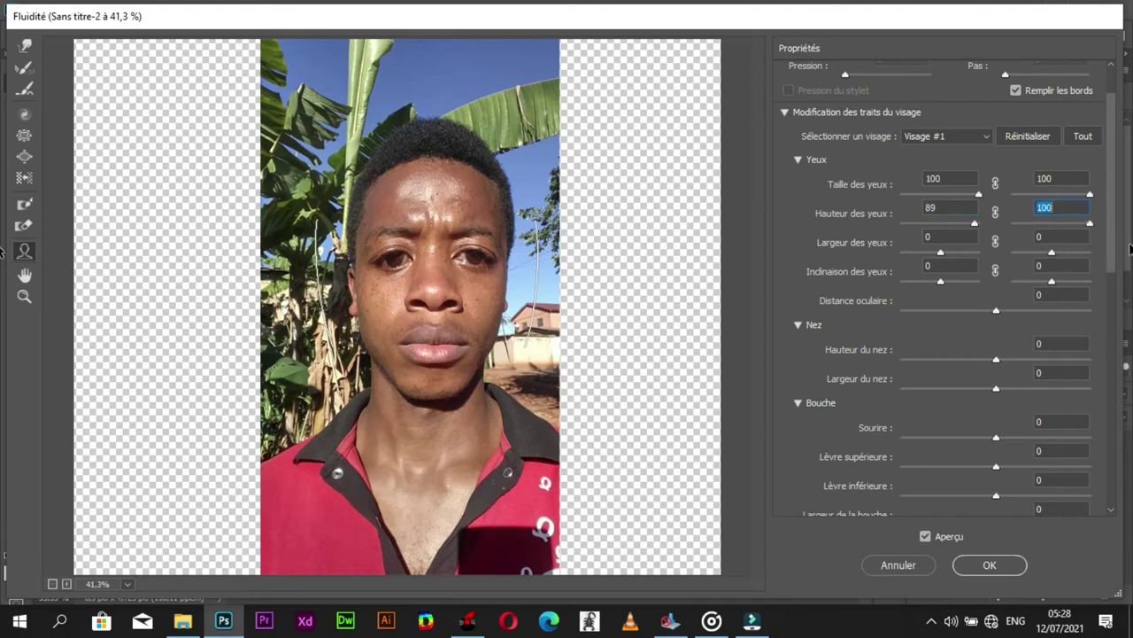
click(941, 257)
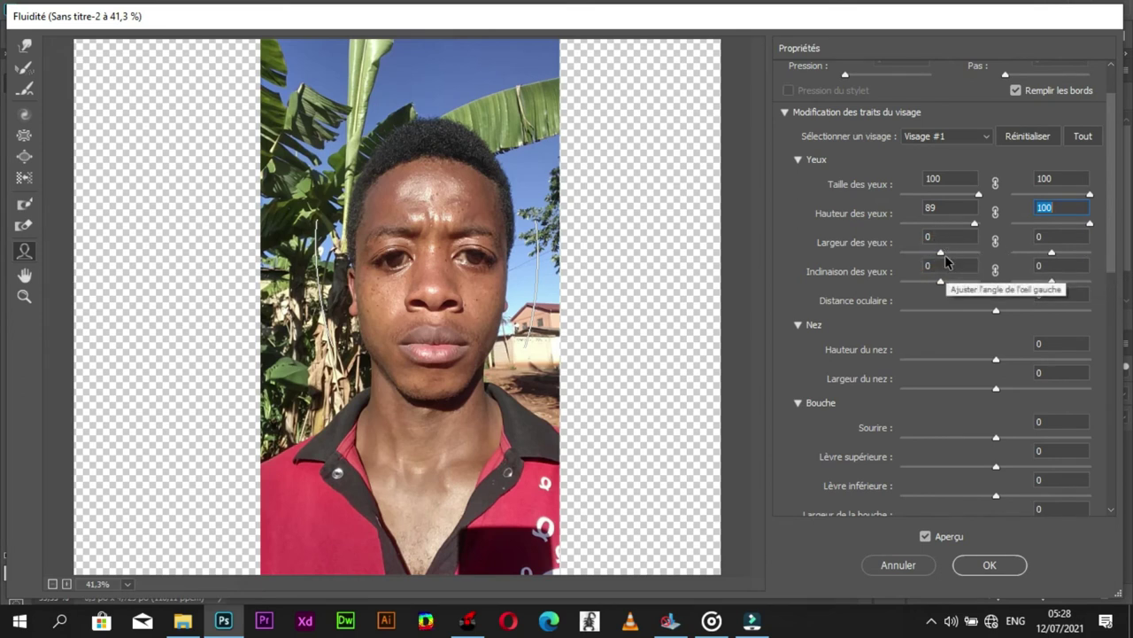
click(942, 256)
drag(943, 255, 1006, 263)
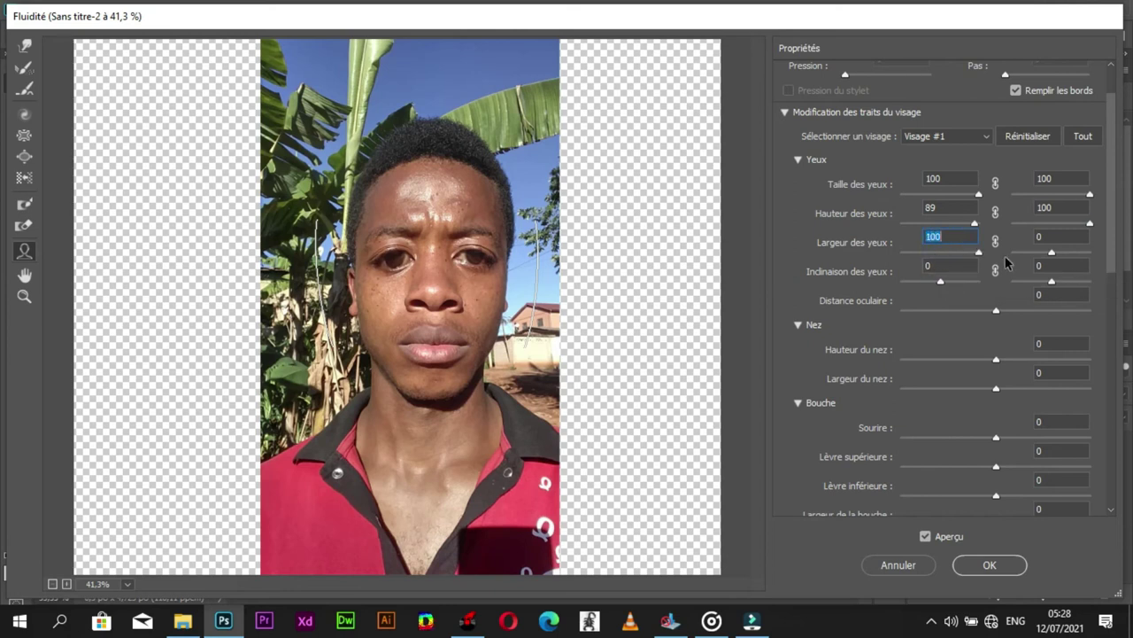
click(1052, 252)
drag(1066, 263, 1130, 263)
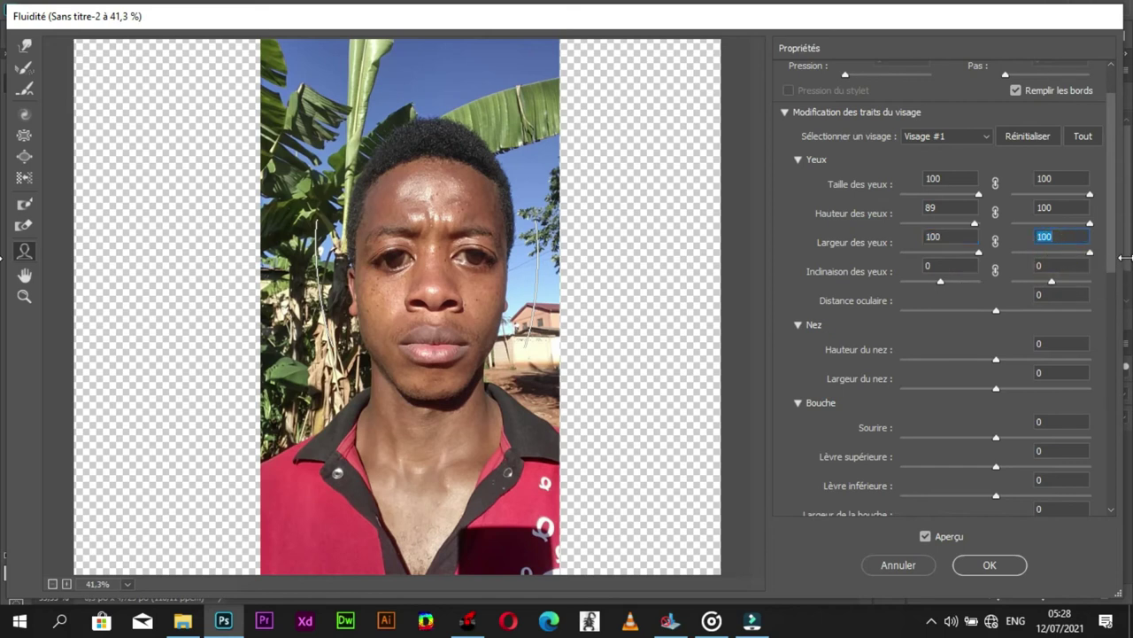
drag(1108, 222, 1111, 251)
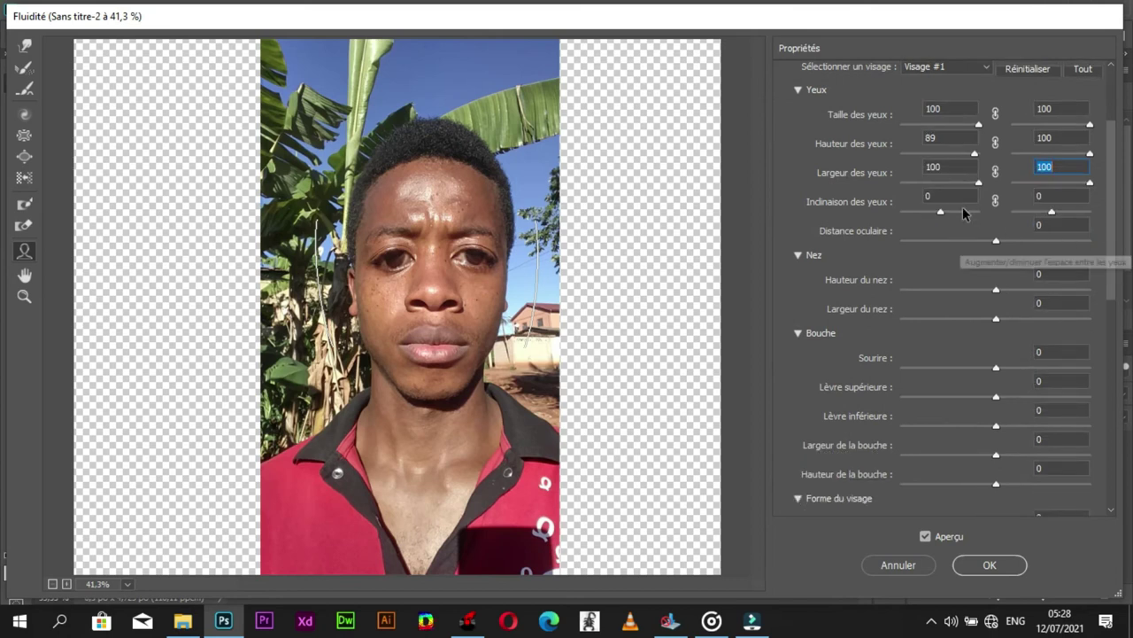
- Set Inclinaison des yeux to 100/100, Distance oculaire to 95 and Hauteur du nez to 100
drag(940, 212, 993, 213)
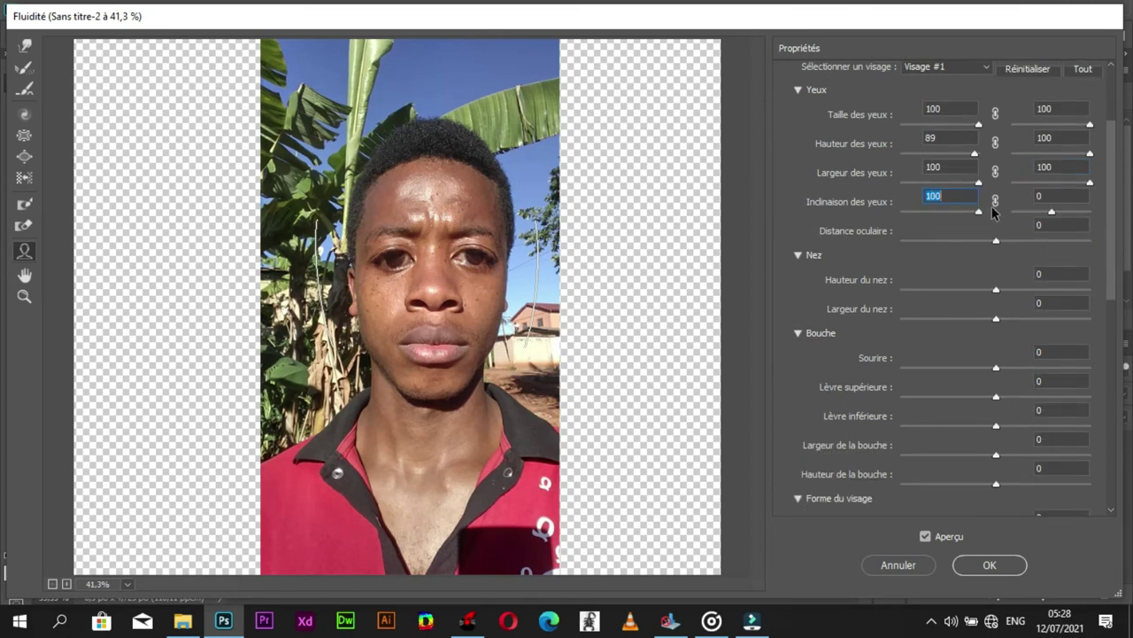
click(1051, 212)
drag(1051, 212, 1097, 212)
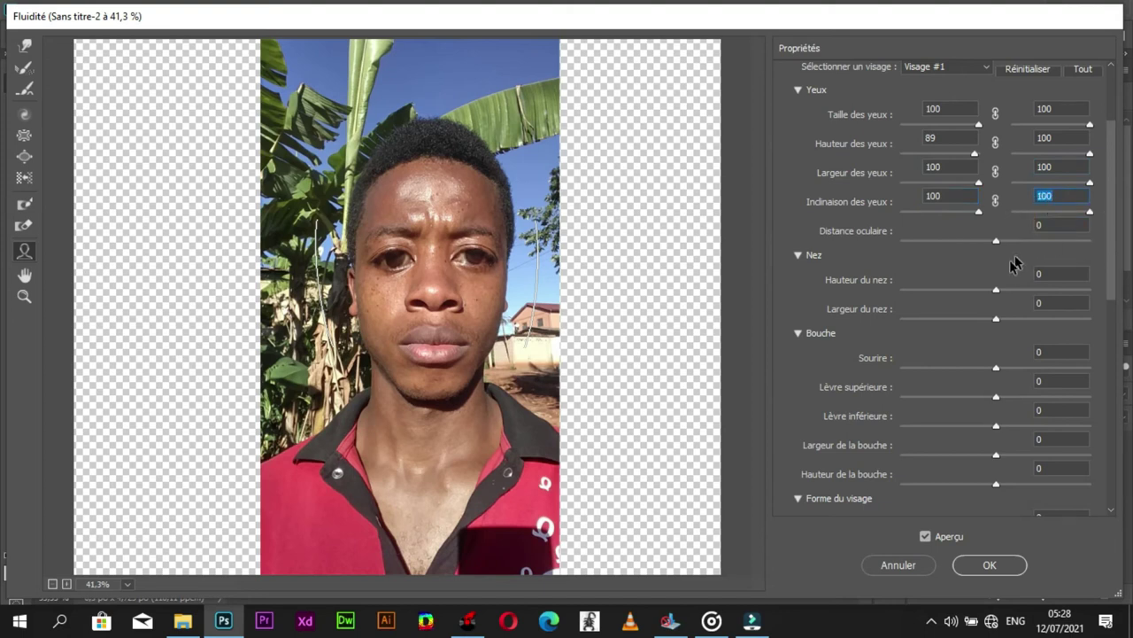
mouse_move(997, 241)
mouse_down()
mouse_move(1101, 254)
mouse_move(1087, 254)
mouse_up()
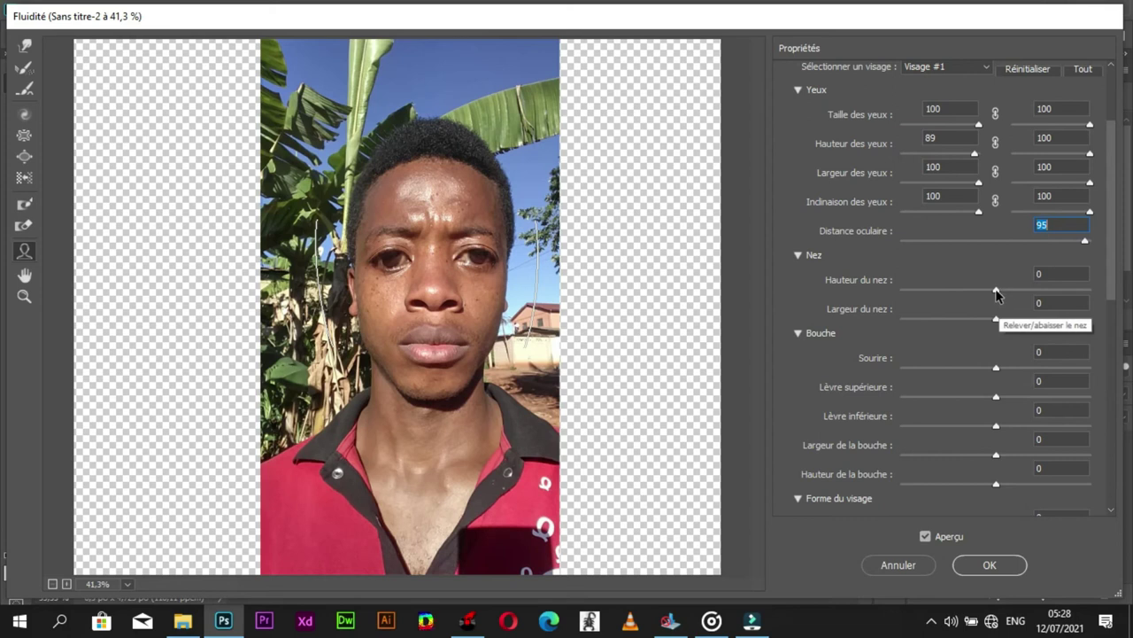
click(997, 289)
text(100)
key(Return)
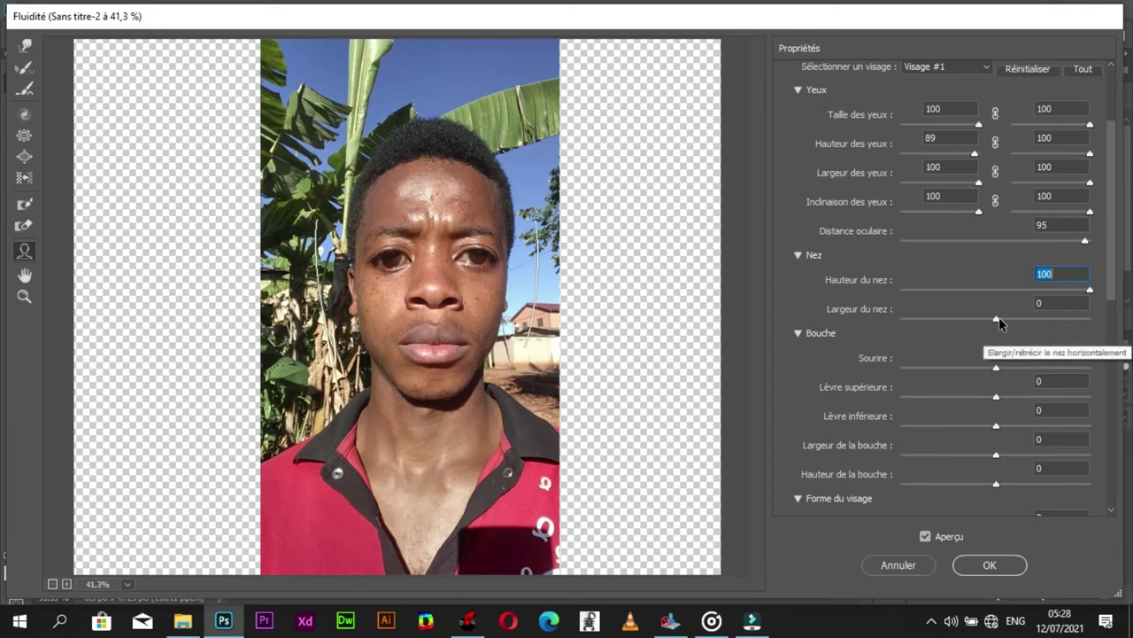
- Set nose width, smile and upper lip to 100
drag(997, 319, 1109, 320)
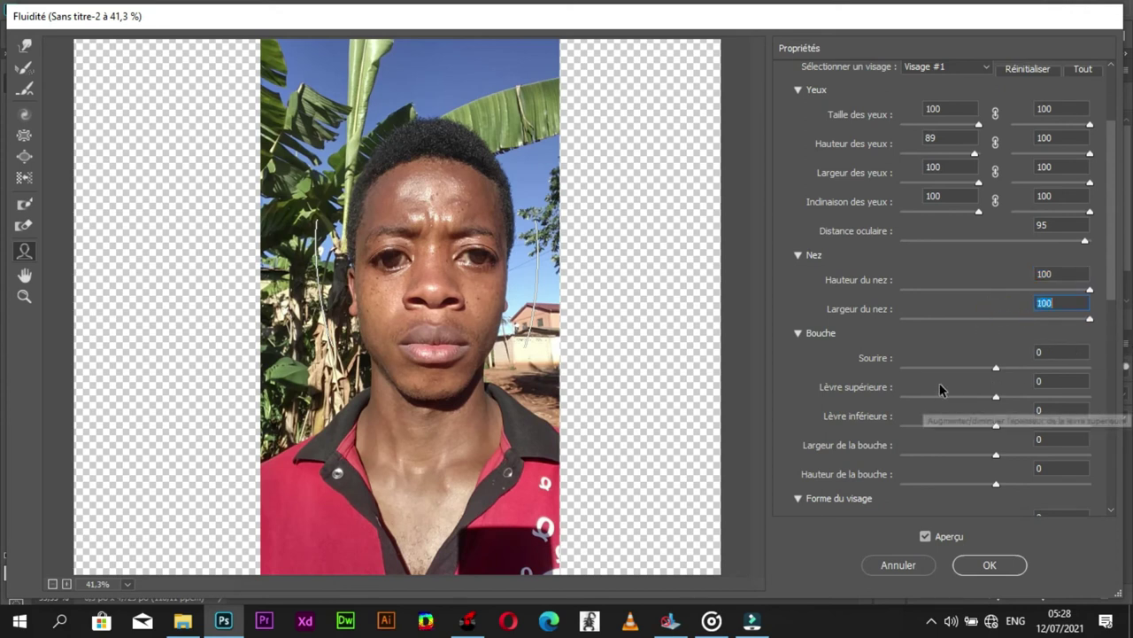
drag(996, 367, 1011, 370)
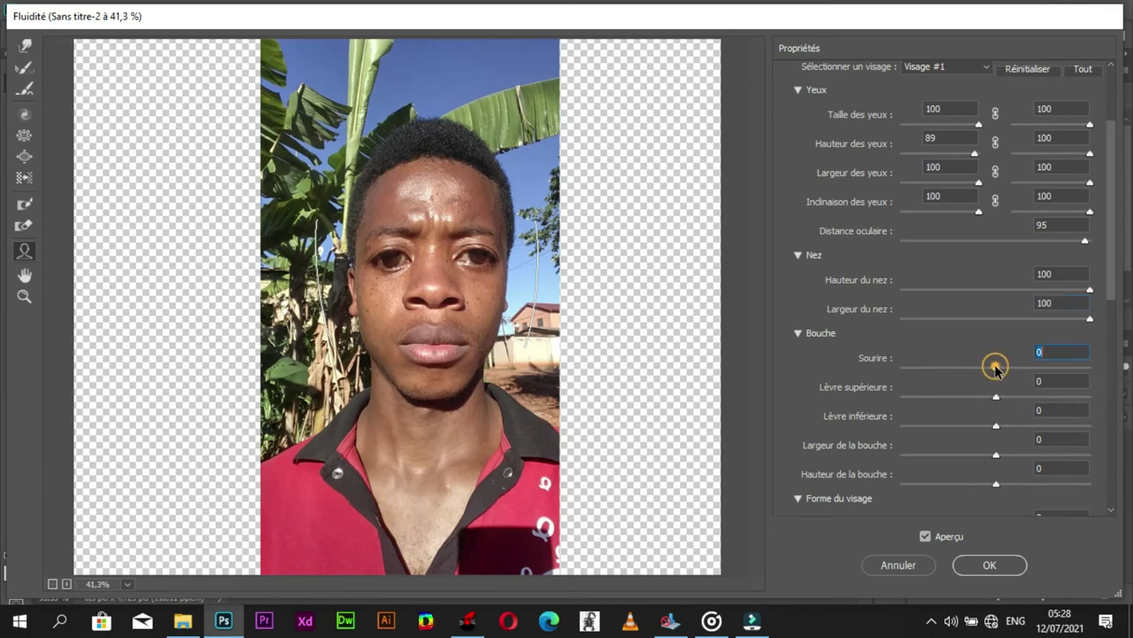
text(0)
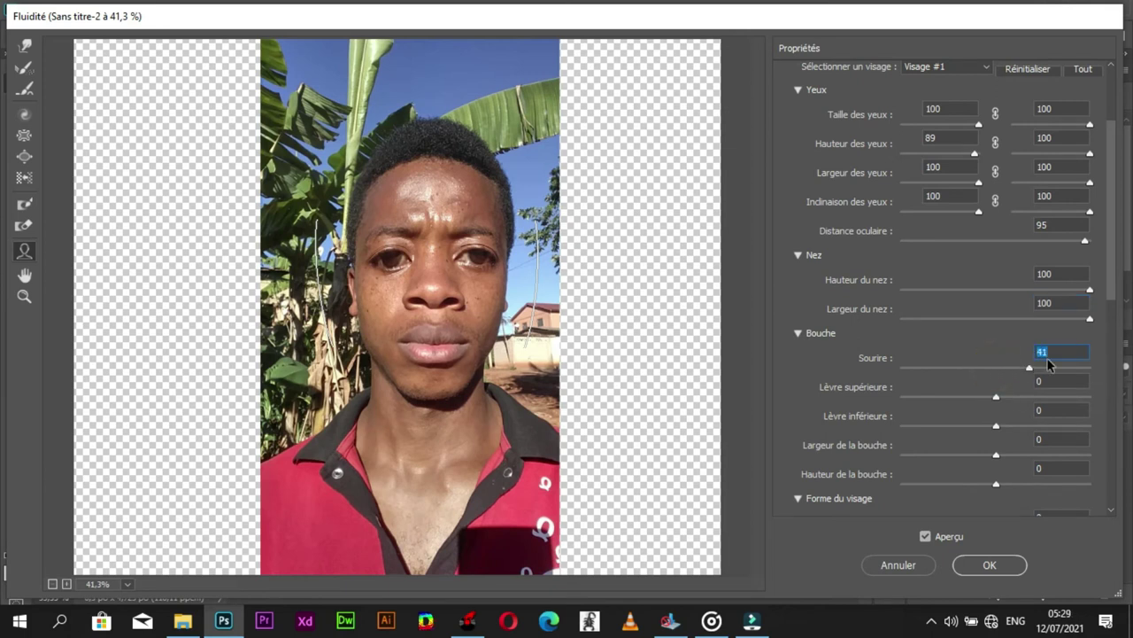
drag(1034, 367, 1118, 352)
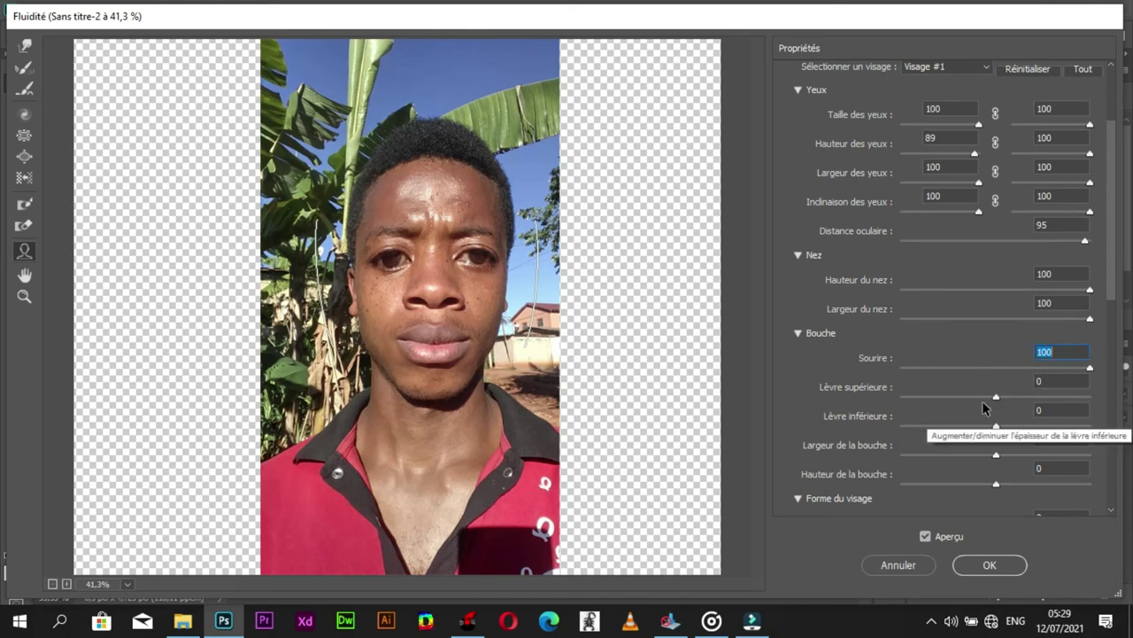
click(997, 399)
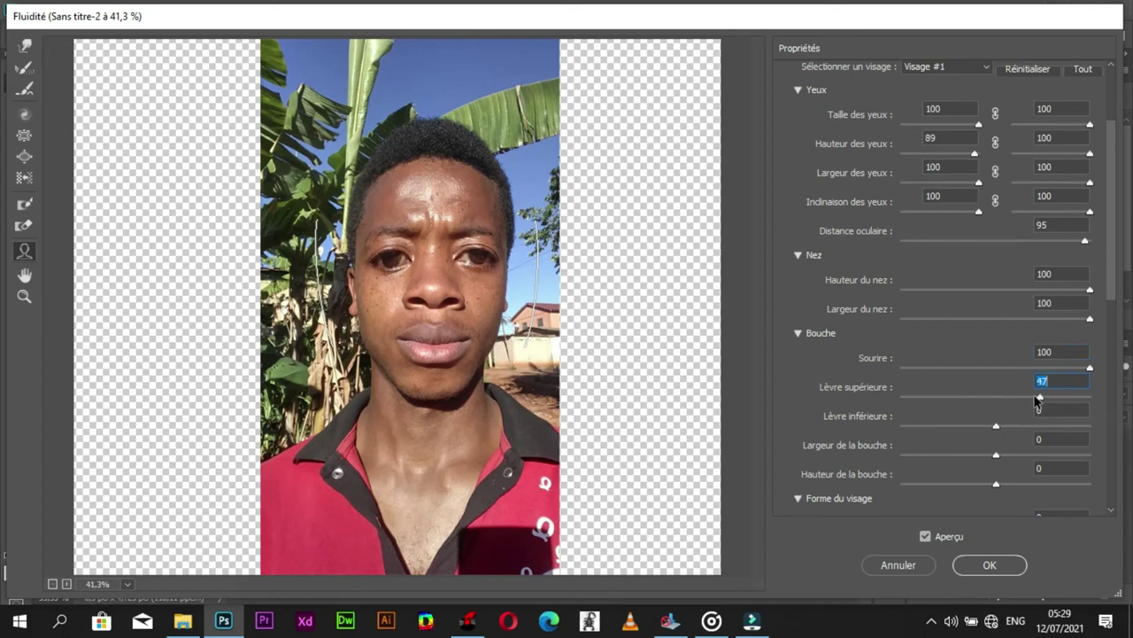
drag(1035, 398, 1102, 399)
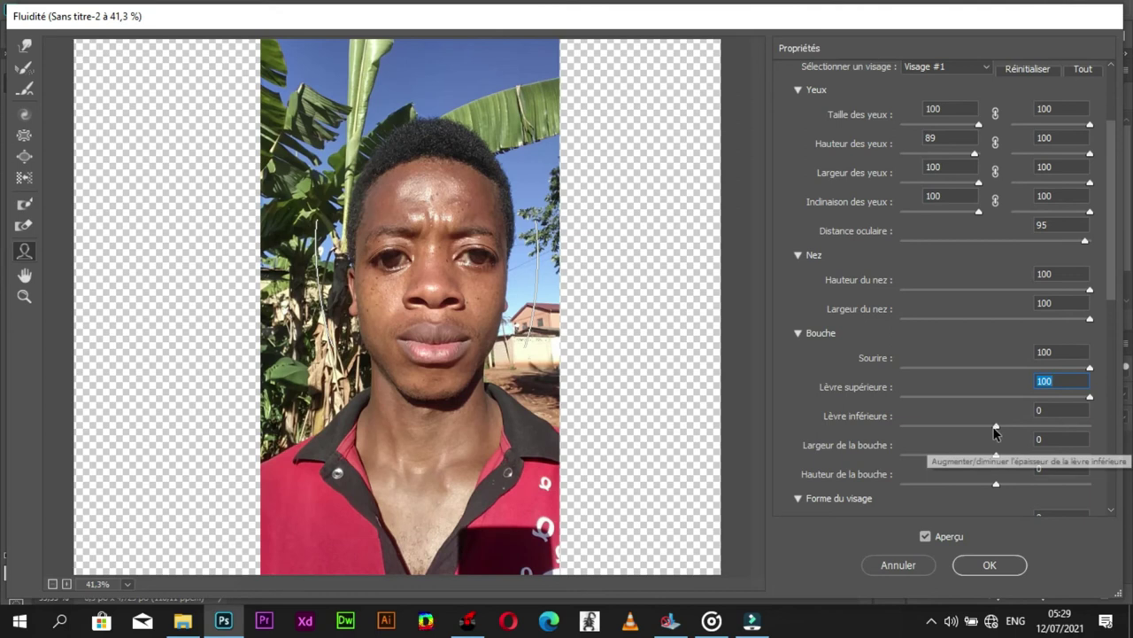
- Set lower lip, mouth width and mouth height to 100
drag(996, 426, 1013, 426)
drag(1098, 416, 1123, 403)
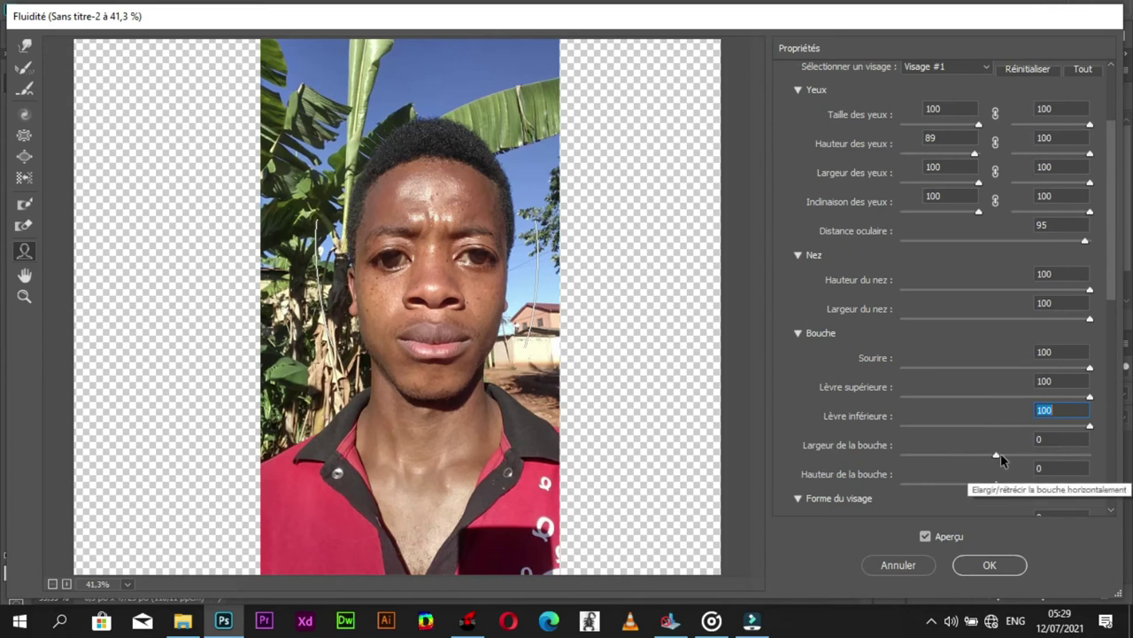
mouse_move(998, 455)
mouse_down()
mouse_move(932, 457)
mouse_move(1096, 455)
mouse_up()
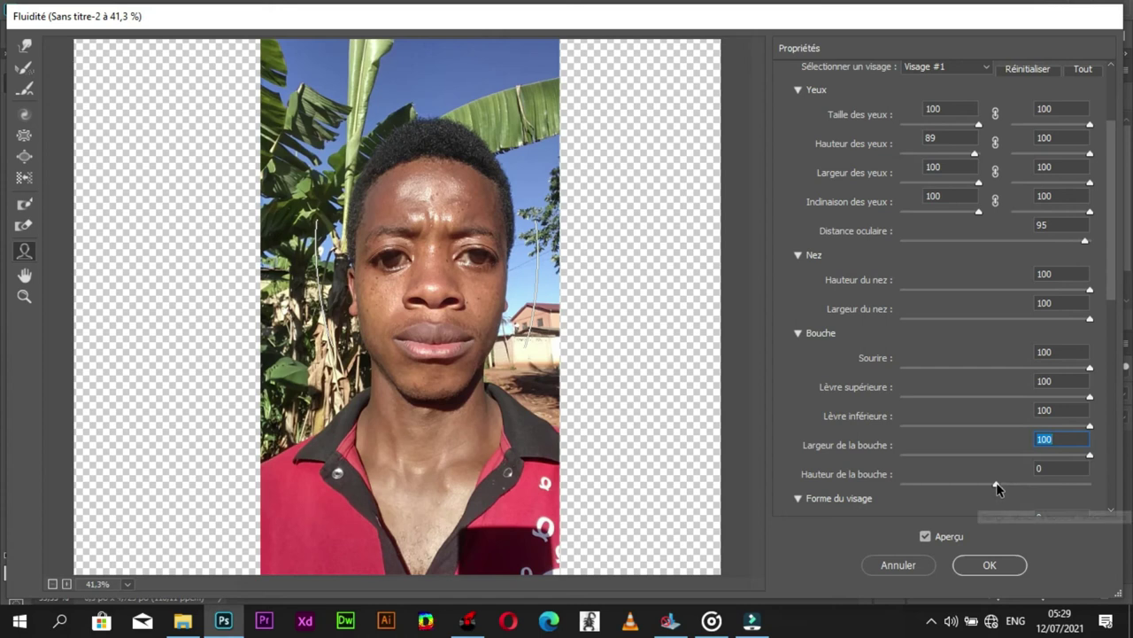
drag(996, 484, 1098, 483)
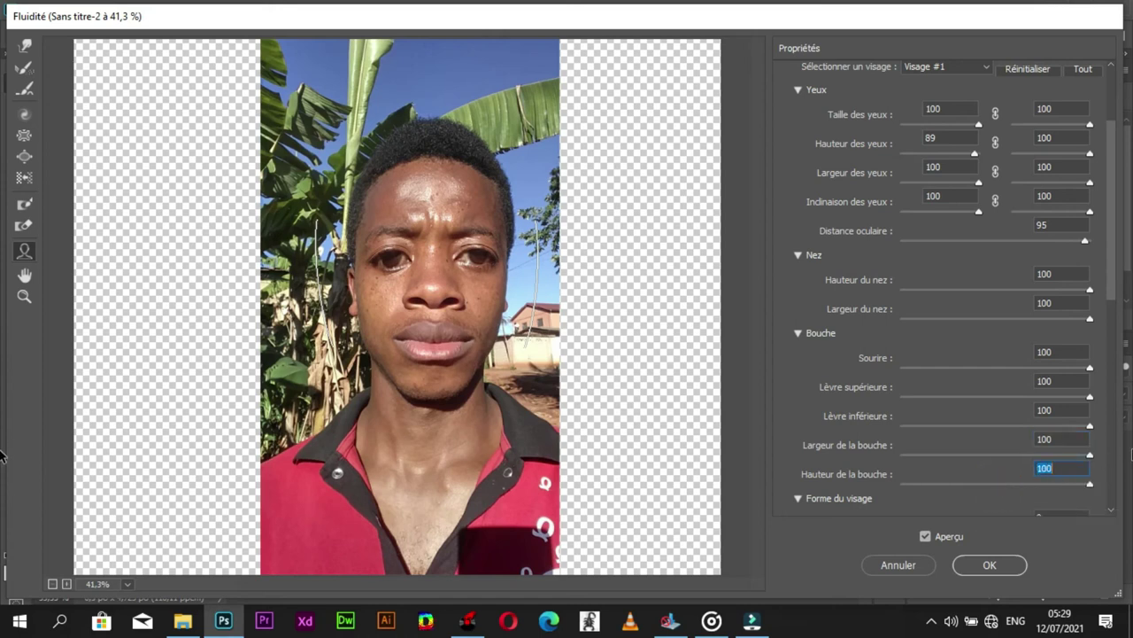
click(1113, 271)
drag(1113, 271, 1123, 341)
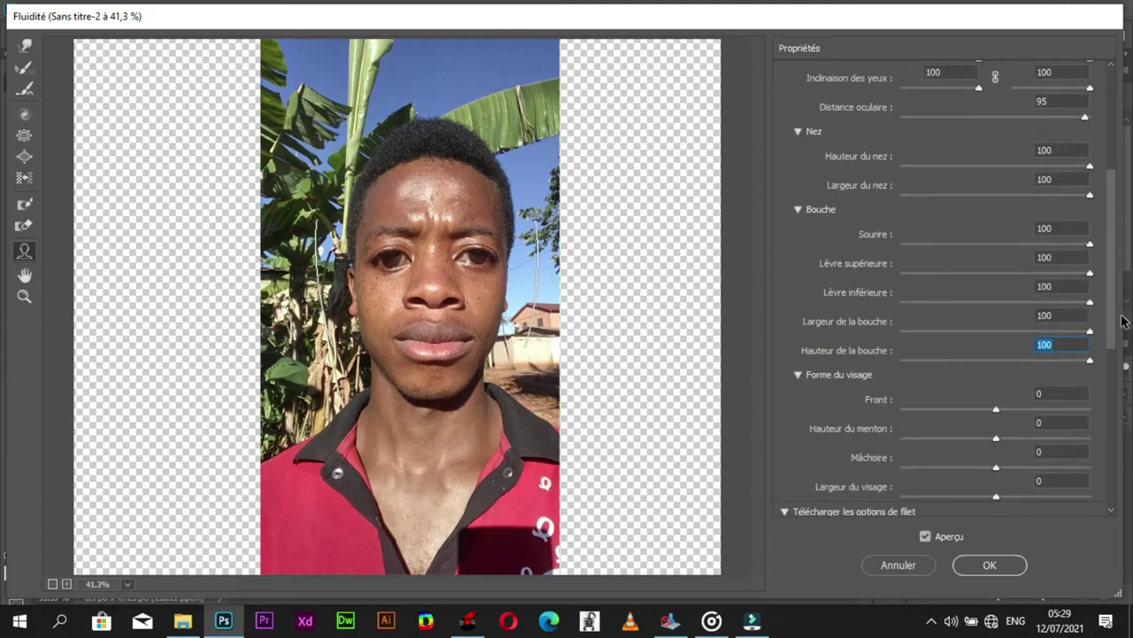
- Set Front, Hauteur du menton, Mâchoire and Largeur du visage to 100 under Forme du visage
scroll(1123, 343, down, 1)
scroll(1123, 349, down, 1)
scroll(1123, 354, down, 1)
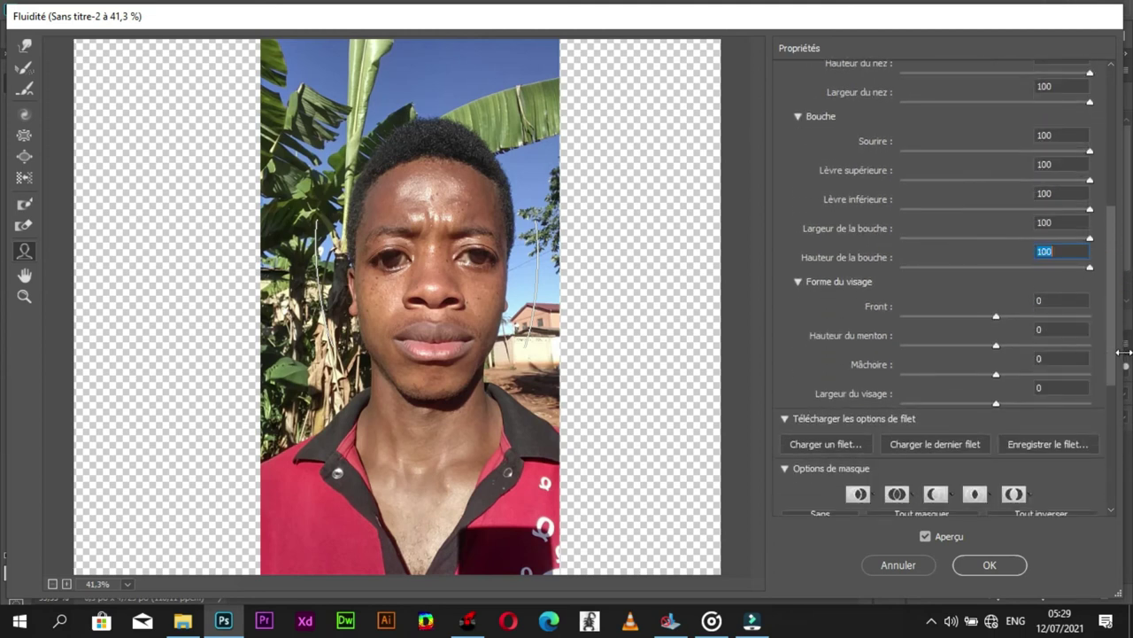
drag(996, 317, 1090, 317)
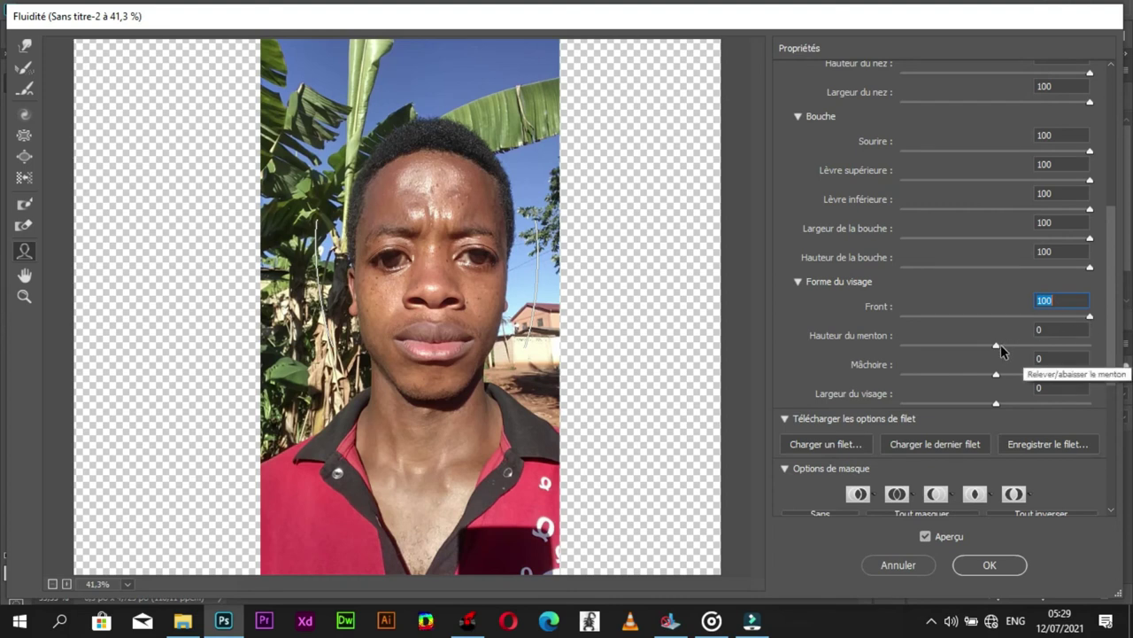
mouse_move(996, 346)
mouse_down()
mouse_move(1070, 346)
mouse_move(1126, 319)
mouse_up()
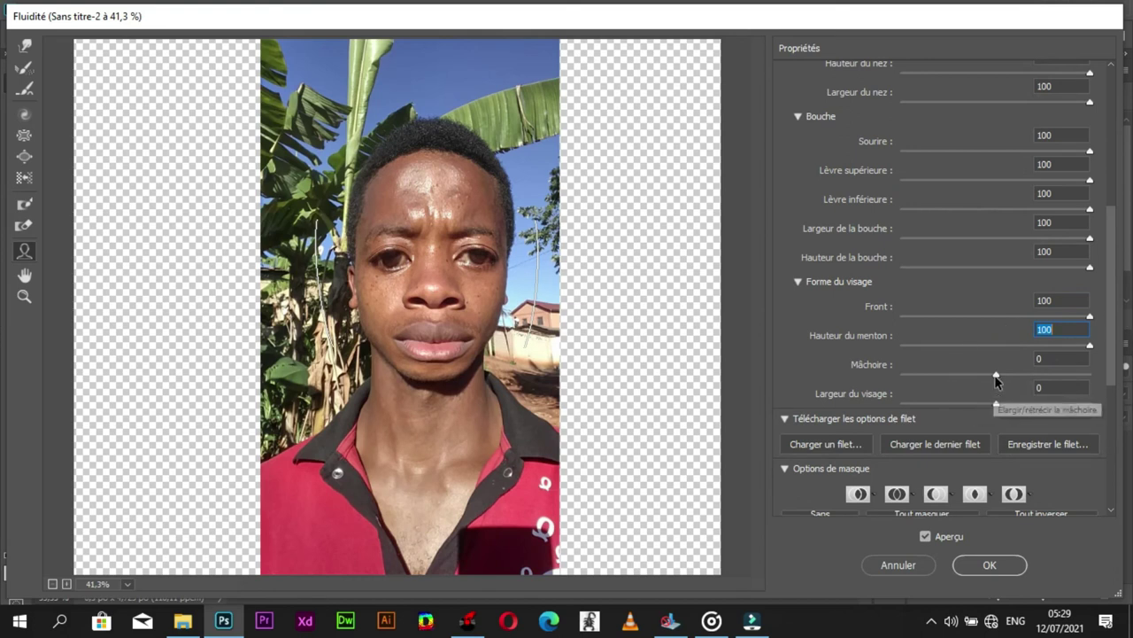
drag(996, 375, 1078, 371)
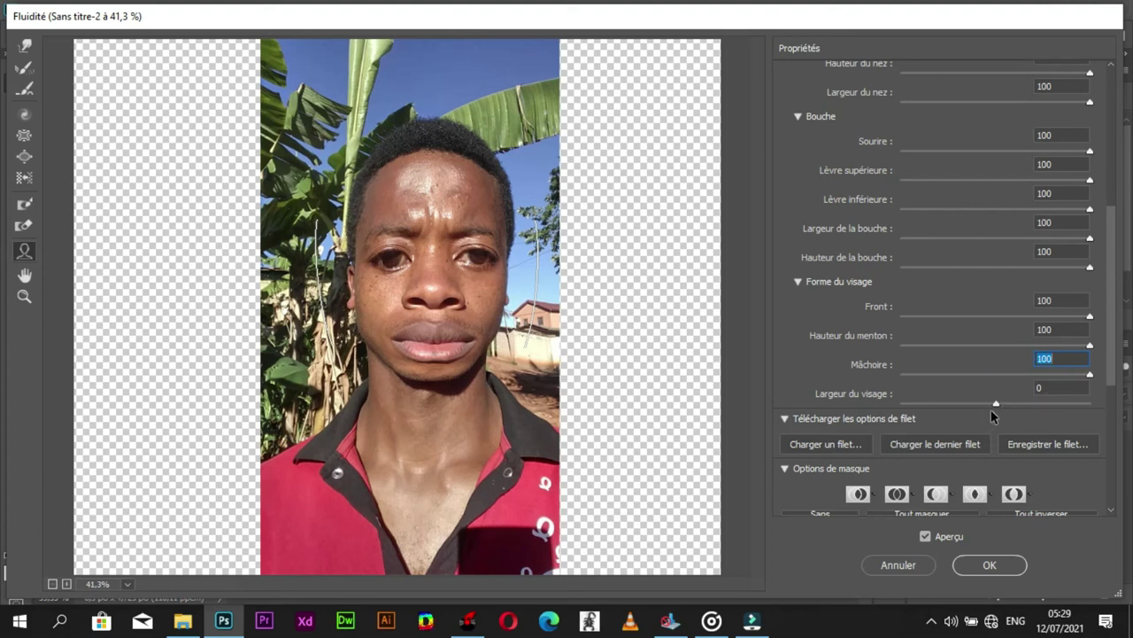
drag(996, 404, 1121, 393)
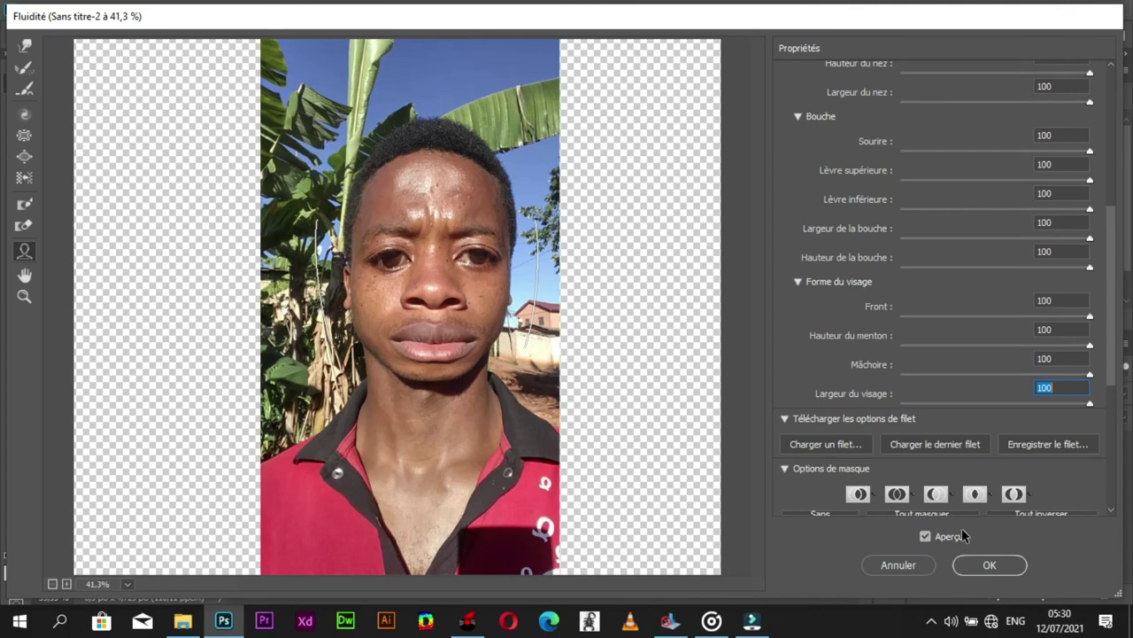
- Apply Liquify and move the reshaped selfie toward the left of the canvas
click(991, 567)
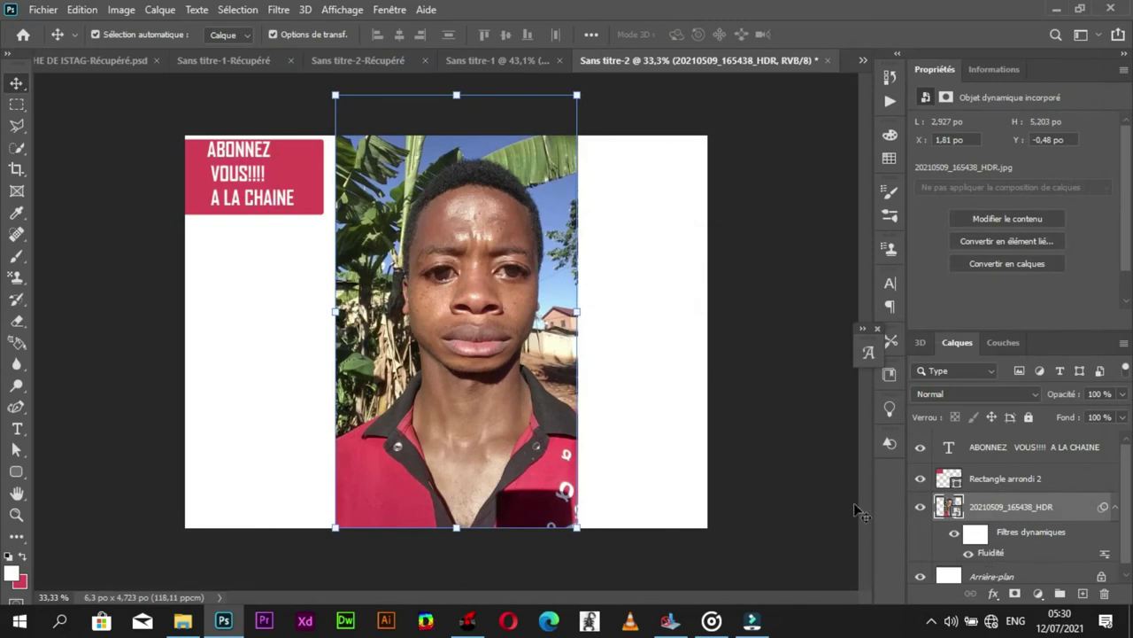
click(522, 333)
drag(522, 334, 413, 347)
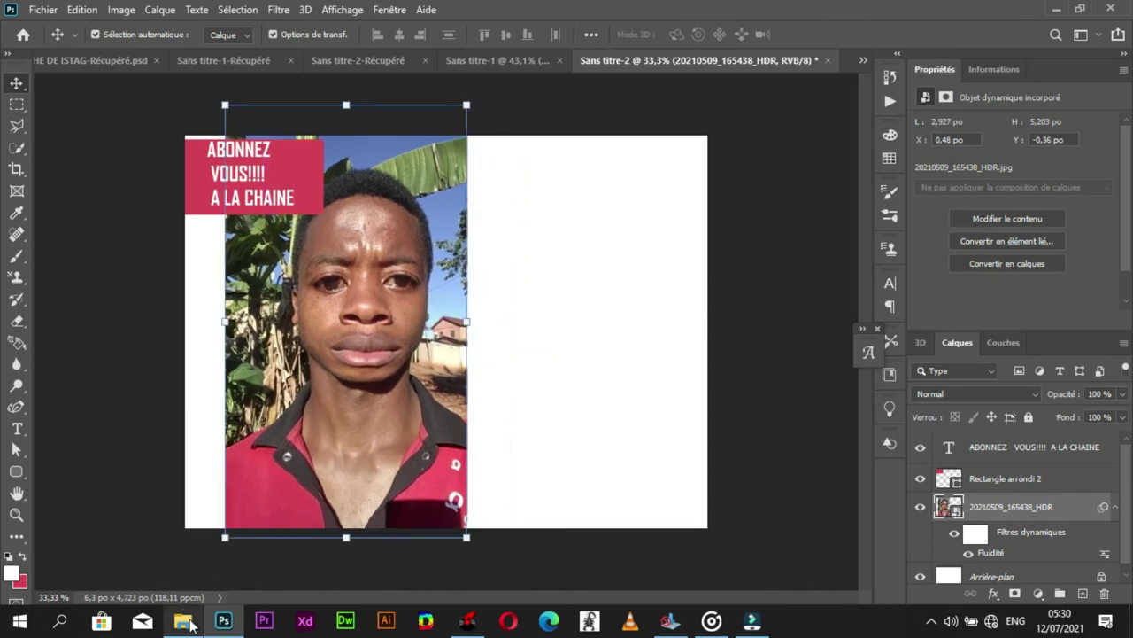
- Place the original selfie from File Explorer on the right half, scaled to 19.98%
click(184, 620)
click(831, 257)
drag(830, 256, 534, 284)
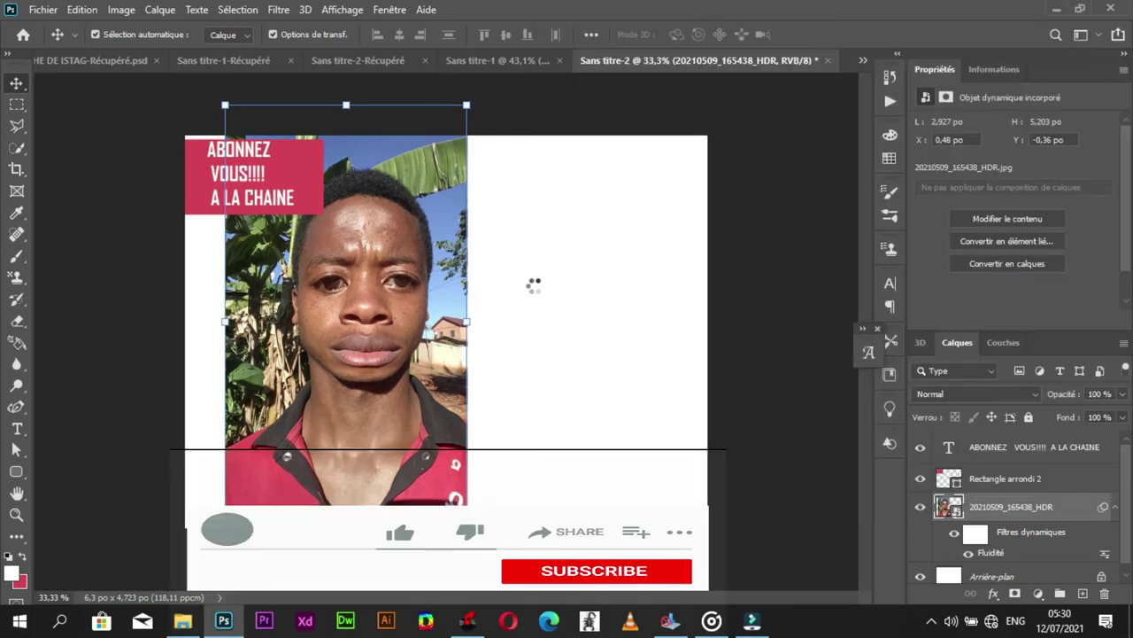
mouse_move(428, 277)
mouse_down()
mouse_move(551, 252)
mouse_move(560, 264)
mouse_up()
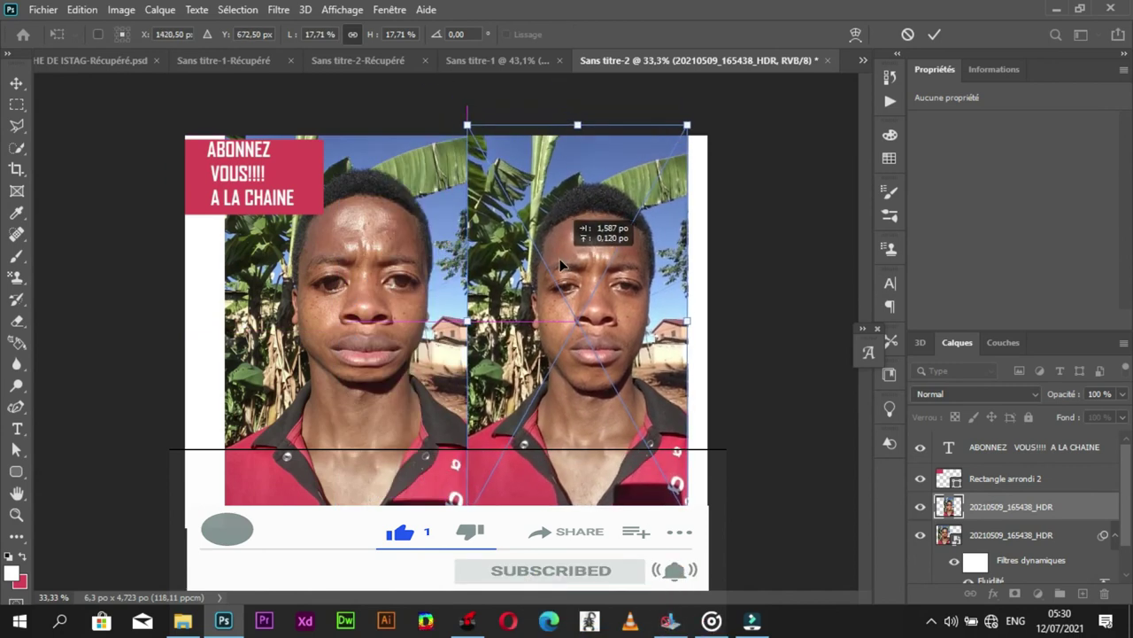
drag(560, 264, 558, 267)
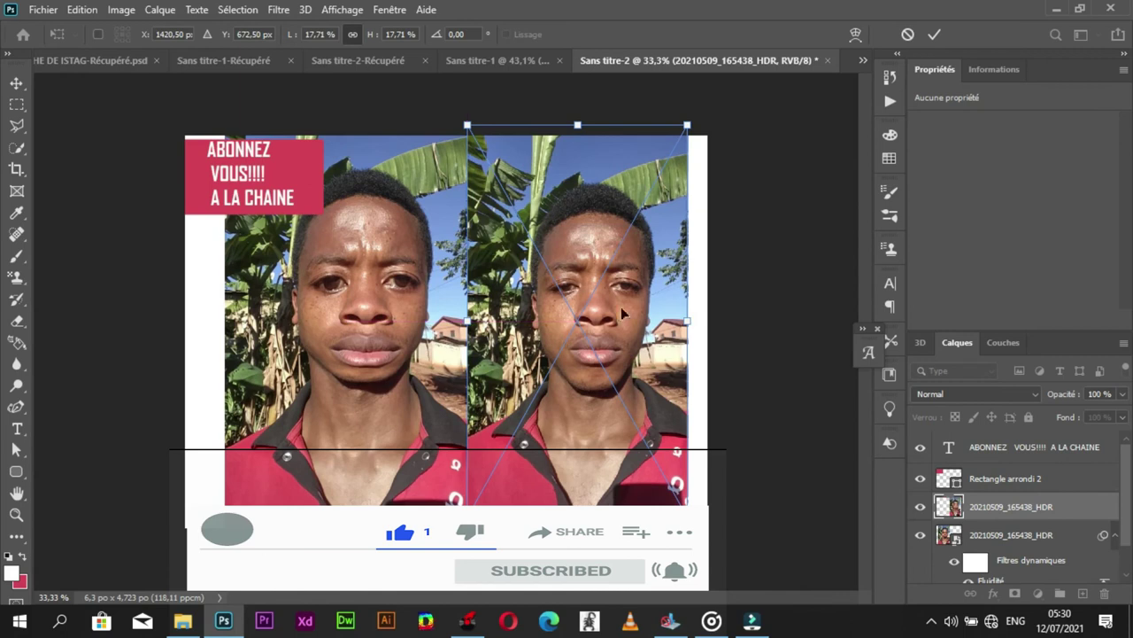
drag(687, 321, 712, 322)
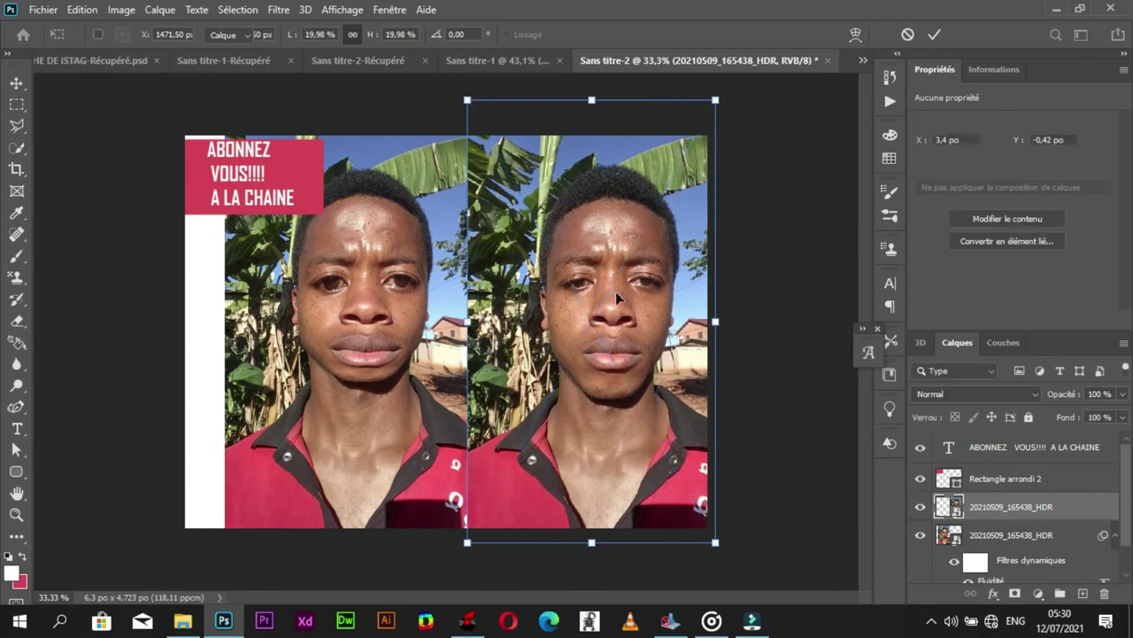
key(Return)
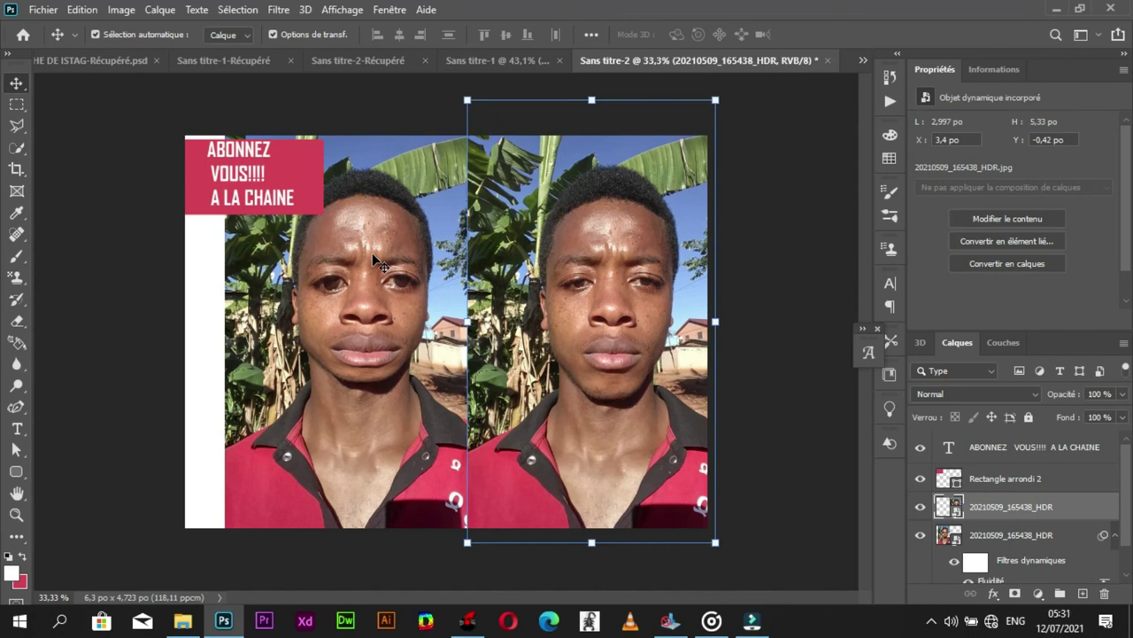
- Nudge the reshaped left selfie slightly left, then select the right-hand photo's layer
drag(371, 252, 365, 257)
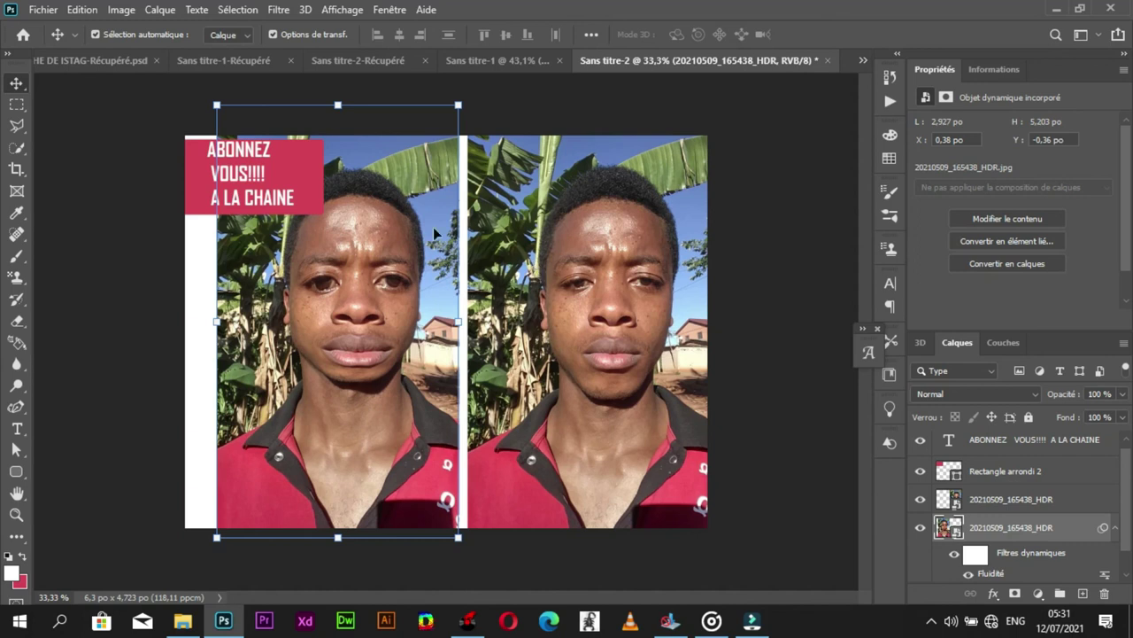
click(351, 214)
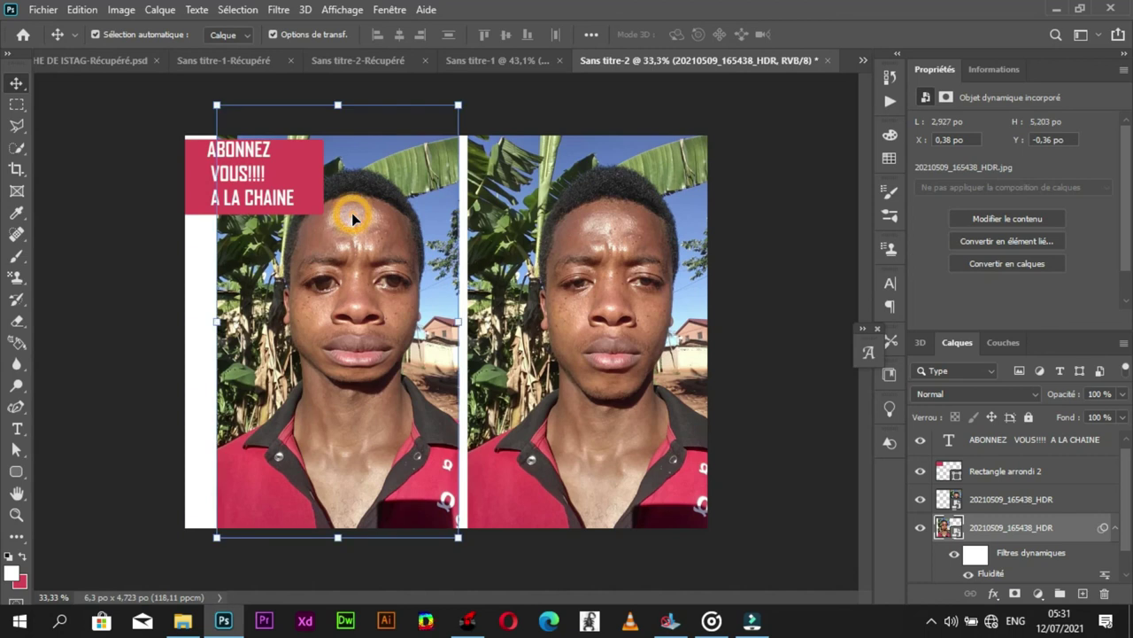
click(485, 252)
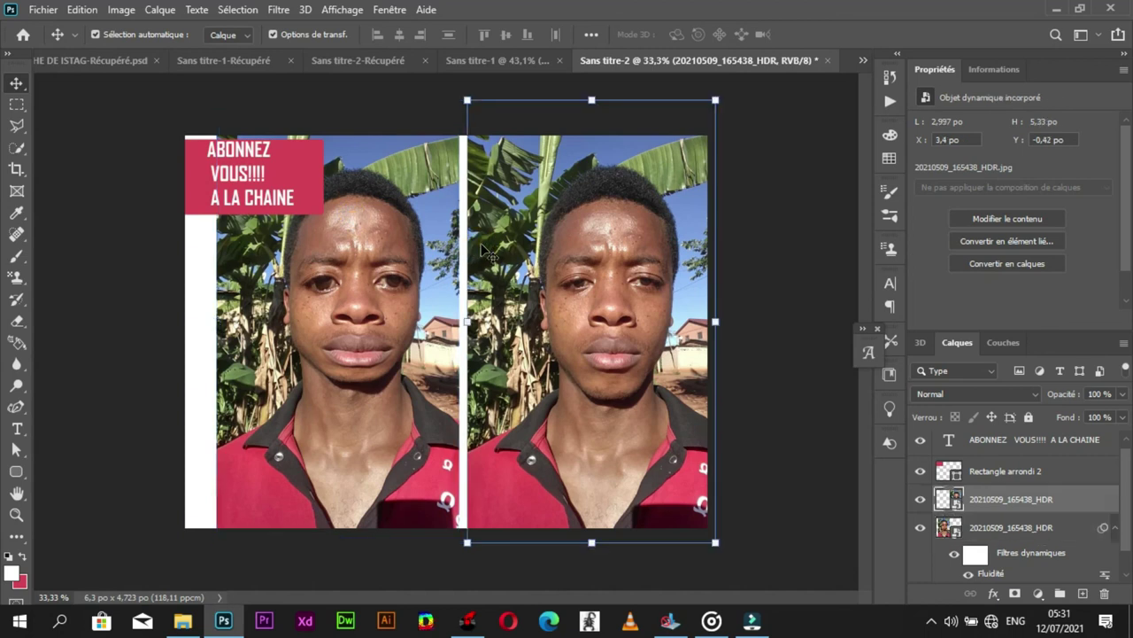
click(514, 320)
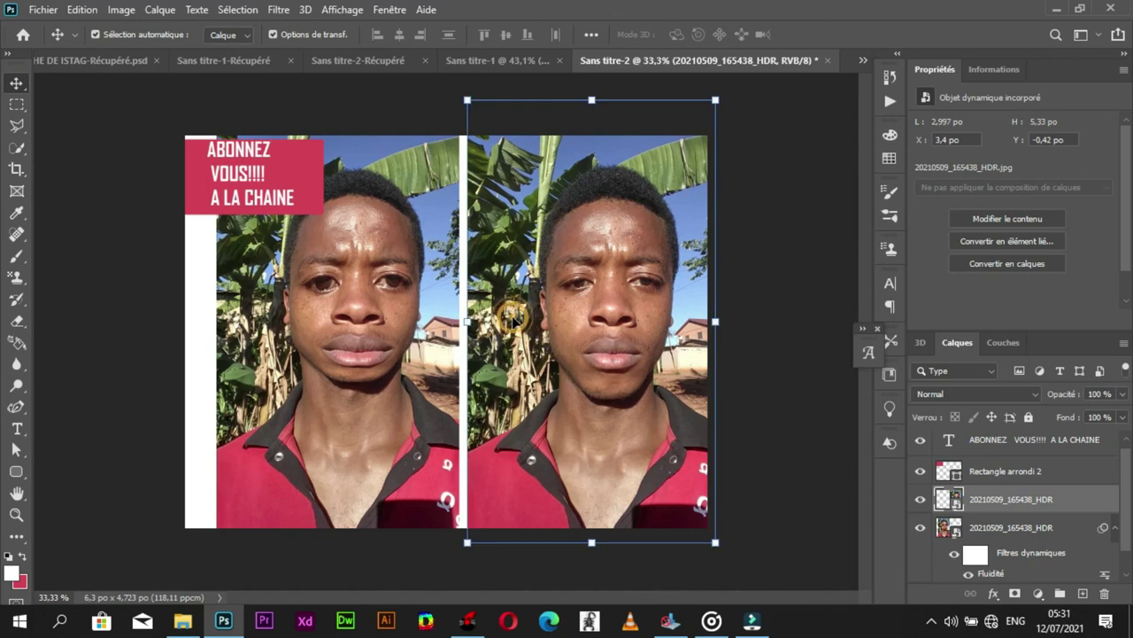